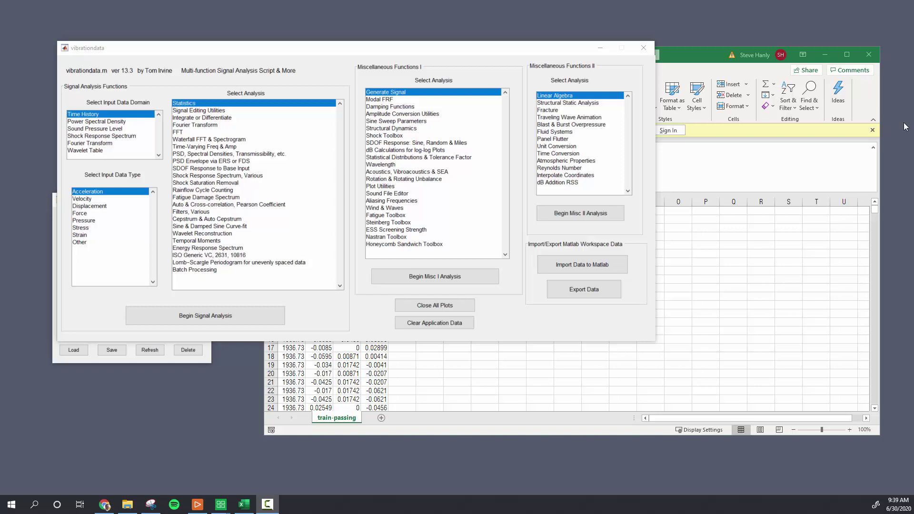
# Step: Switch to the train-passing.csv workbook in Excel and add the header r in cell E1
pyautogui.click(757, 240)
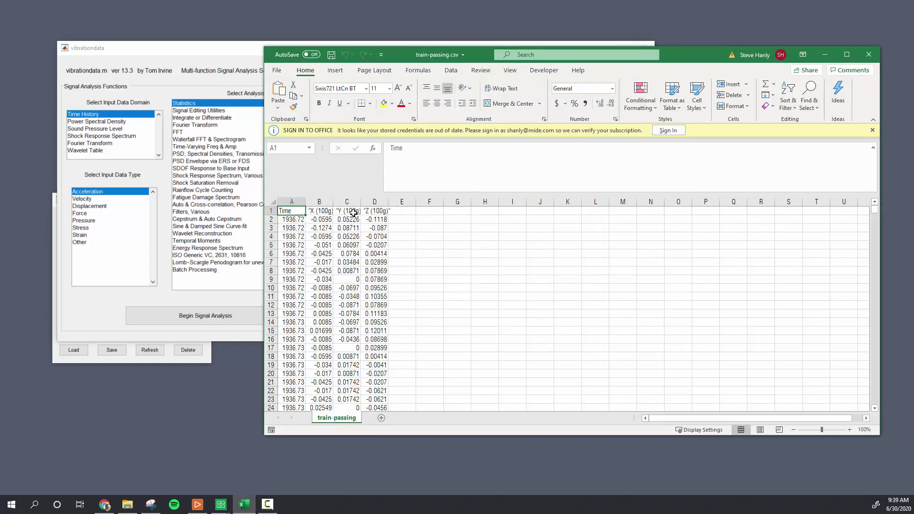
pyautogui.click(409, 211)
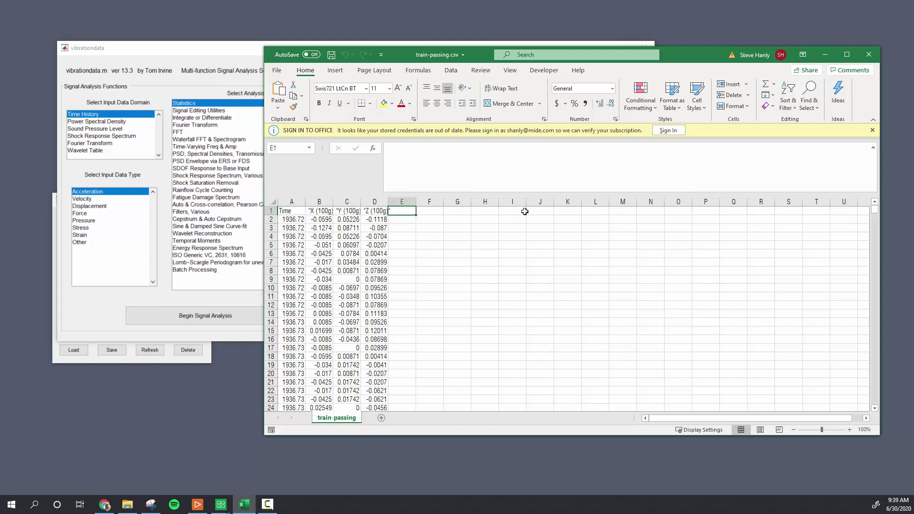
pyautogui.write('r')
pyautogui.press('Return')
pyautogui.press('Return')
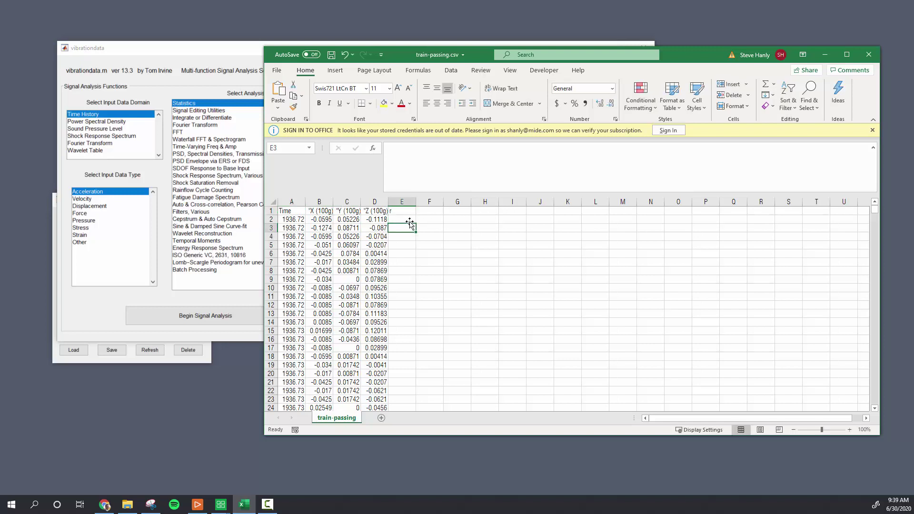
# Step: Enter =(B2^2+C2^2+D2^2)^.5 in cell E2 and fill the formula down column E for all data rows
pyautogui.click(410, 217)
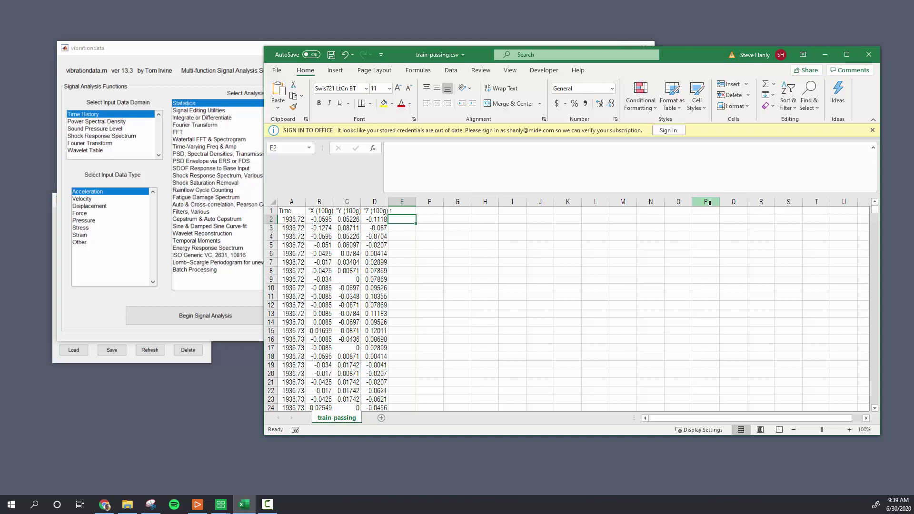
pyautogui.write('=')
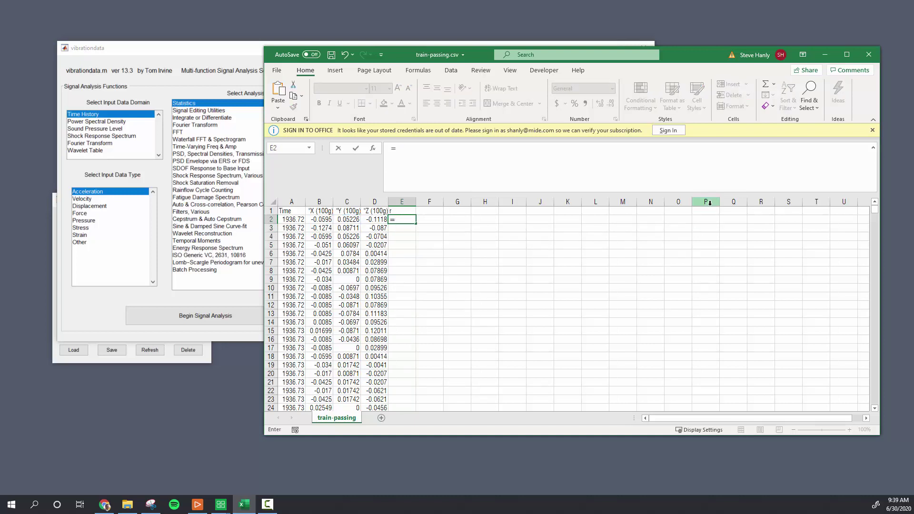
pyautogui.write('(')
pyautogui.press('Left')
pyautogui.press('Left')
pyautogui.press('Left')
pyautogui.write('^2+')
pyautogui.press('Left')
pyautogui.press('Left')
pyautogui.write('^2')
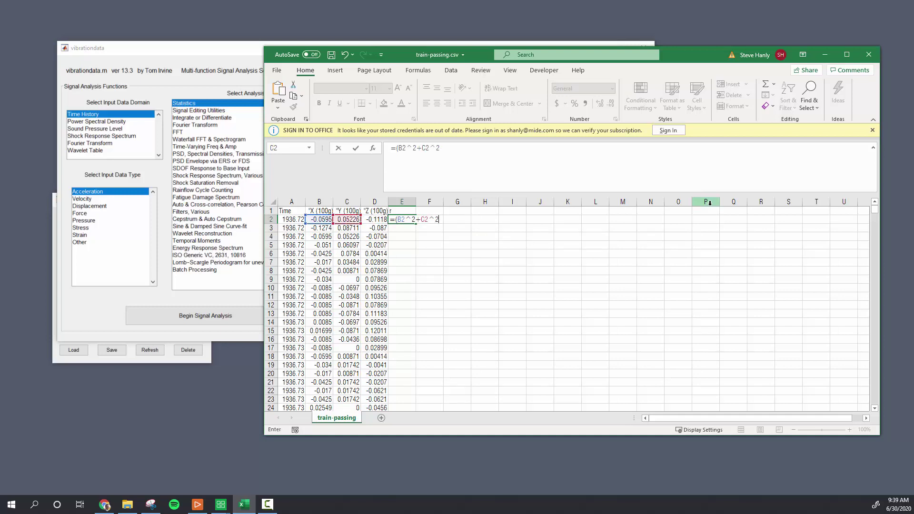
pyautogui.write('+')
pyautogui.press('Left')
pyautogui.write('^2)^.5')
pyautogui.press('Return')
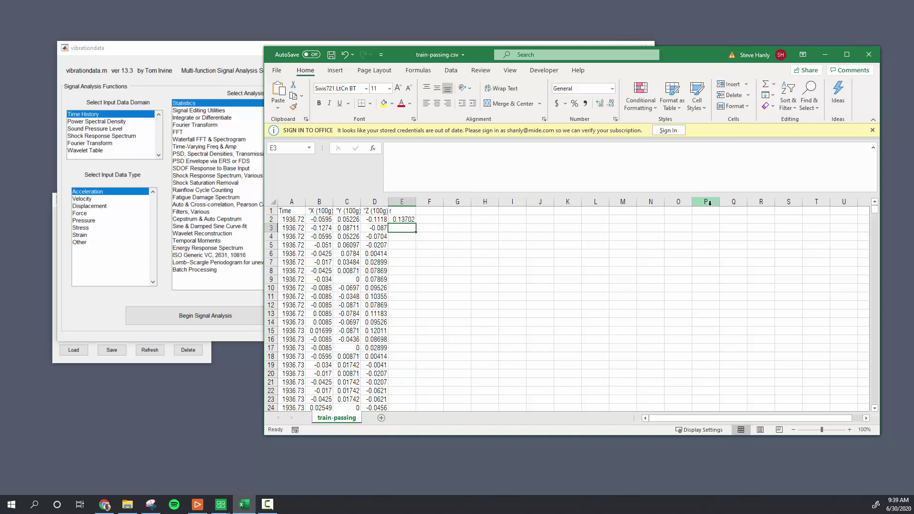
pyautogui.click(407, 219)
pyautogui.doubleClick(415, 223)
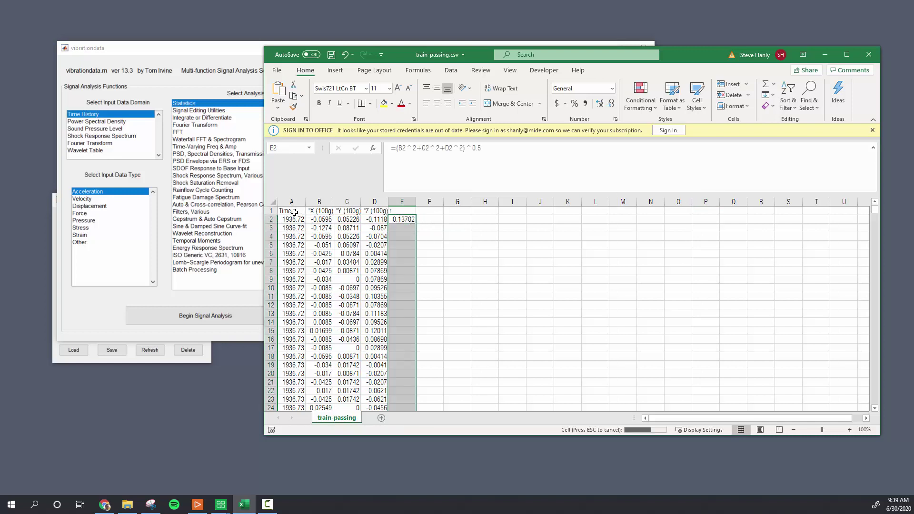
# Step: Enter =A2-$A$2 in cell F2 to zero the start time and fill it down column F
pyautogui.click(430, 219)
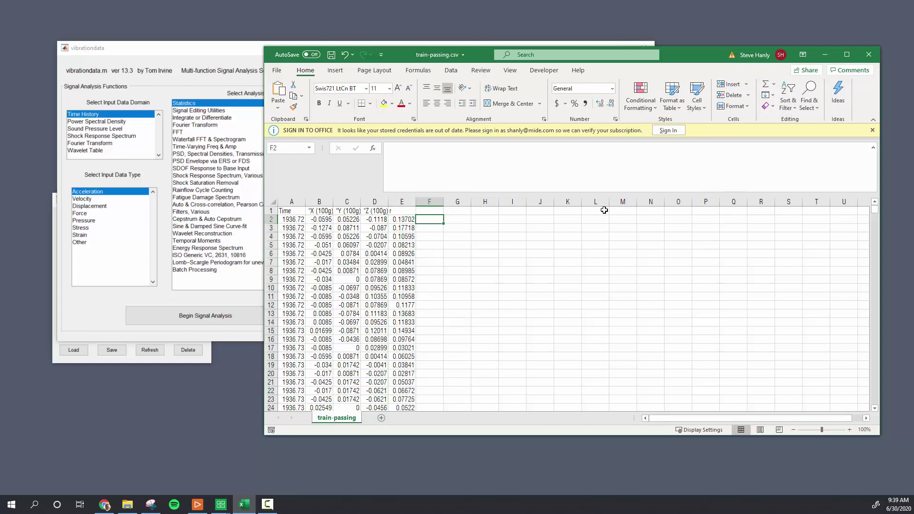
pyautogui.write('=')
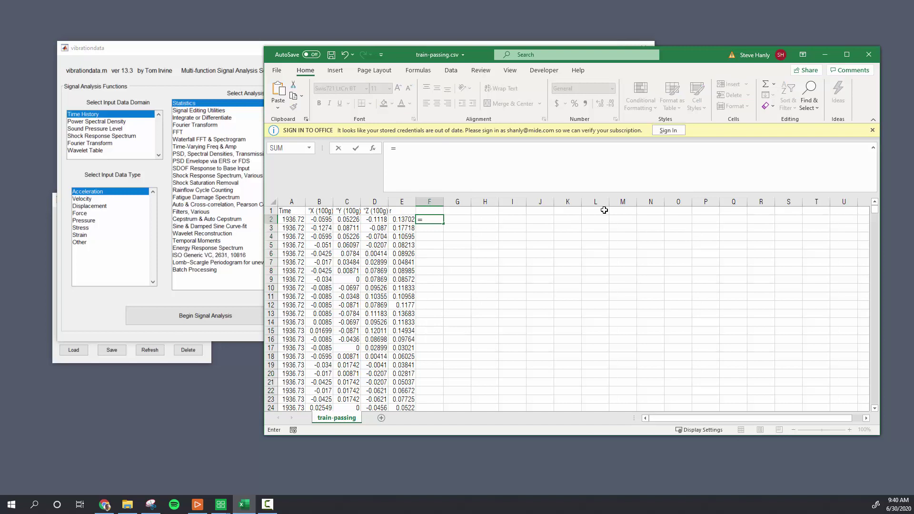
pyautogui.press('Left')
pyautogui.press('Left')
pyautogui.press('Left')
pyautogui.press('Left')
pyautogui.press('Left')
pyautogui.write('-')
pyautogui.click(296, 219)
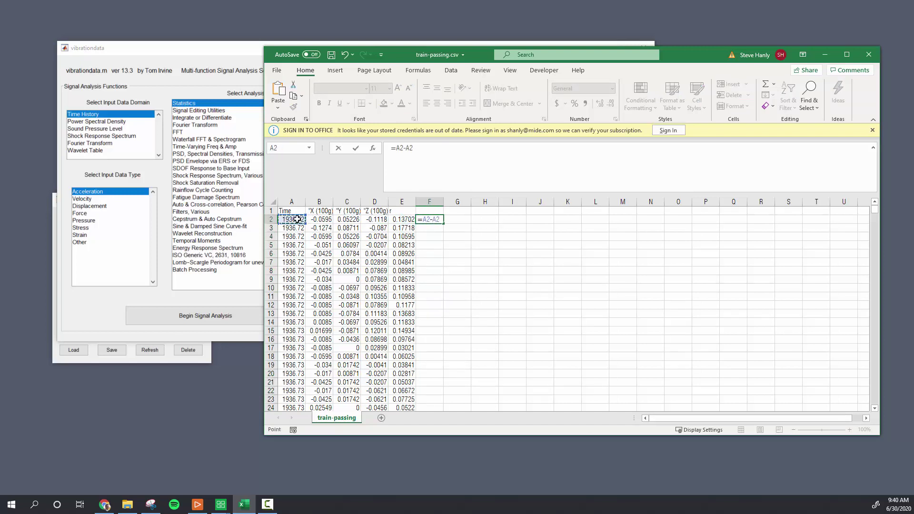
pyautogui.click(451, 152)
pyautogui.press('F4')
pyautogui.press('Return')
pyautogui.click(440, 219)
pyautogui.doubleClick(443, 223)
# Step: Paste column F over the Time column A as values only and clear column F
pyautogui.click(428, 201)
pyautogui.hotkey('ctrl', 'c')
pyautogui.rightClick(295, 199)
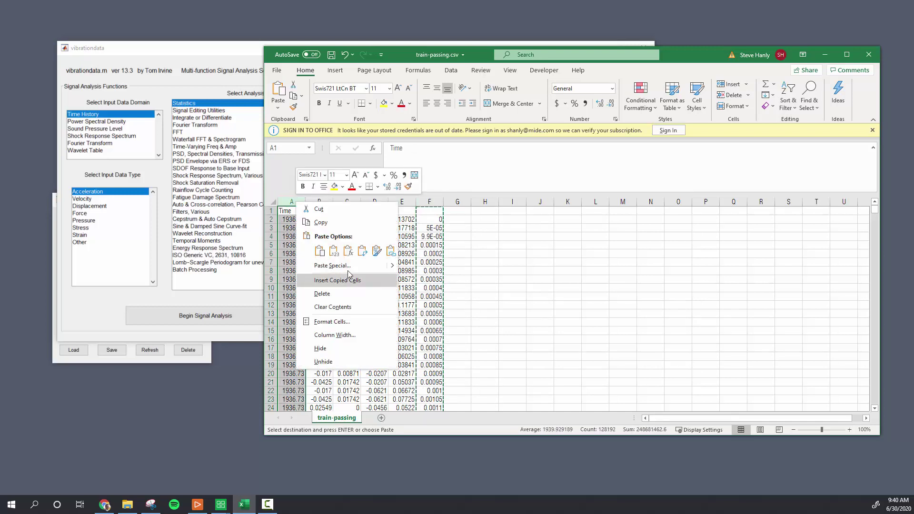
pyautogui.click(333, 251)
pyautogui.click(429, 202)
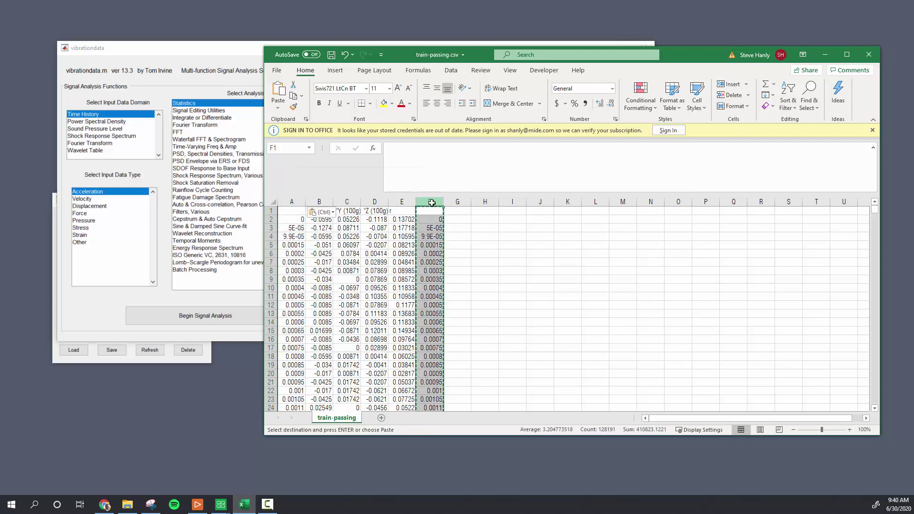
pyautogui.press('Delete')
# Step: Rename the headers in A1:D1 to t, x, y and z, and save the CSV file
pyautogui.hotkey('ctrl', 'Home')
pyautogui.write('t')
pyautogui.press('Tab')
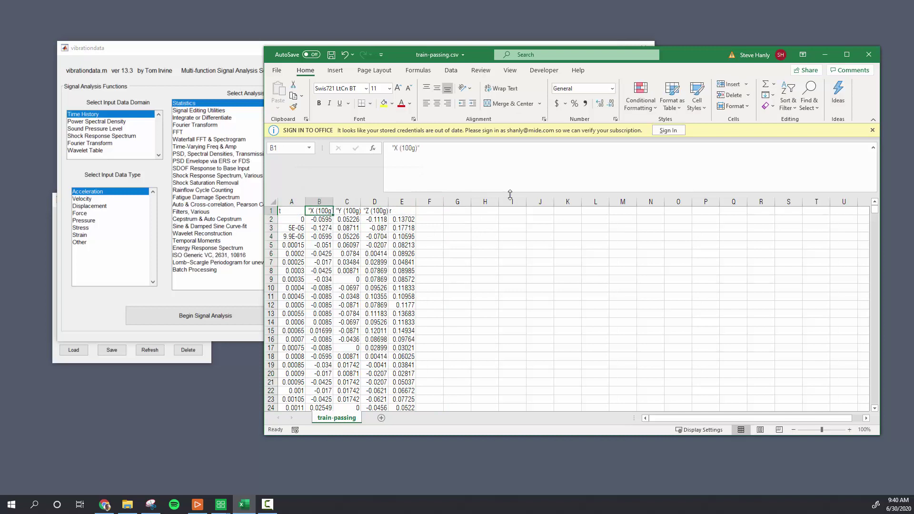
pyautogui.write('zx')
pyautogui.press('Tab')
pyautogui.press('BackSpace')
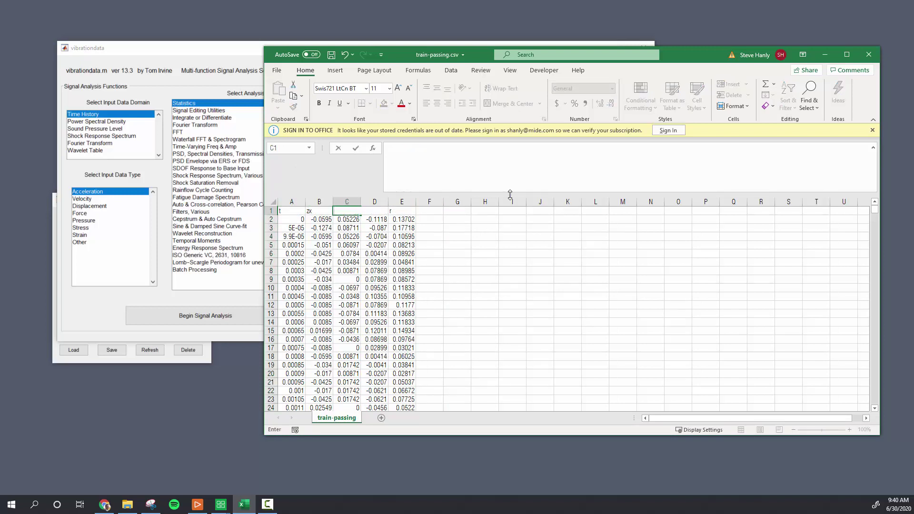
pyautogui.write('y')
pyautogui.press('Tab')
pyautogui.write('z')
pyautogui.press('Tab')
pyautogui.press('Left')
pyautogui.press('Left')
pyautogui.press('Left')
pyautogui.write('x')
pyautogui.press('Return')
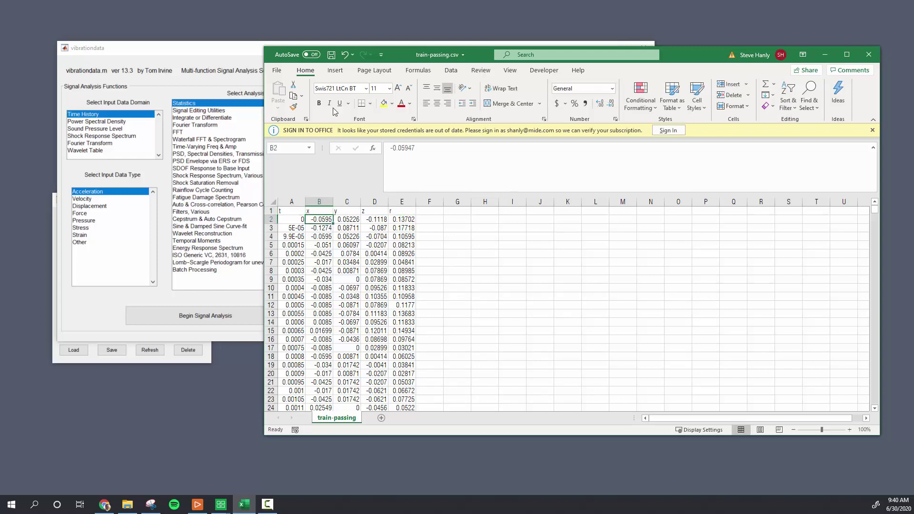
pyautogui.click(331, 55)
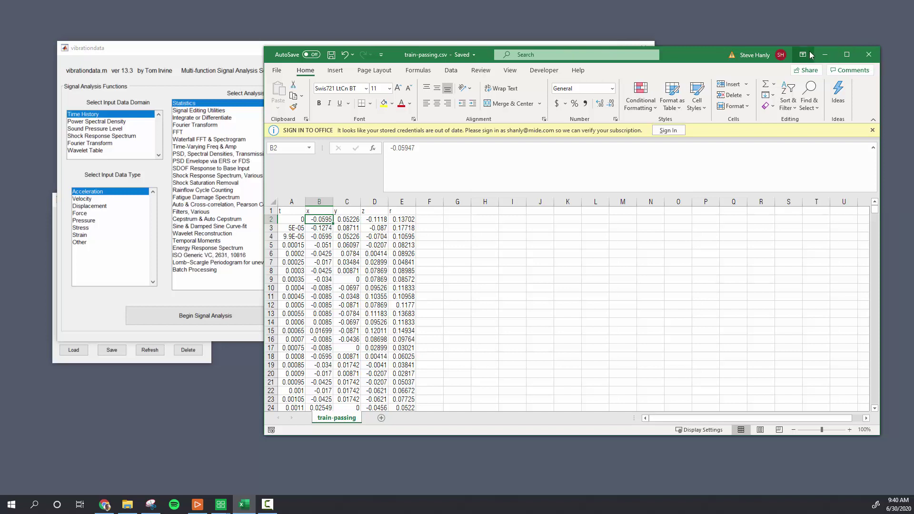
# Step: Switch to vibrationdata, load train-passing.csv from the Train-Data folder with its comma delimiter, and refresh the workspace variables
pyautogui.click(824, 54)
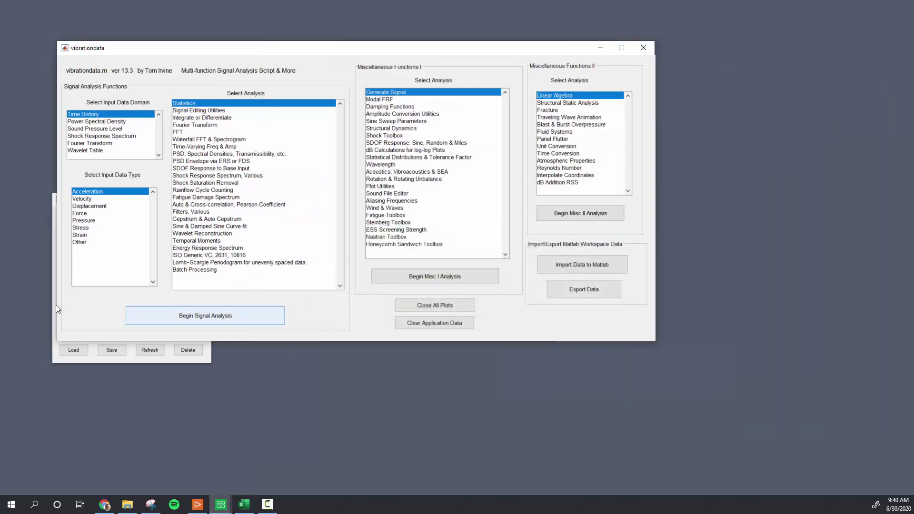
pyautogui.click(53, 289)
pyautogui.click(87, 349)
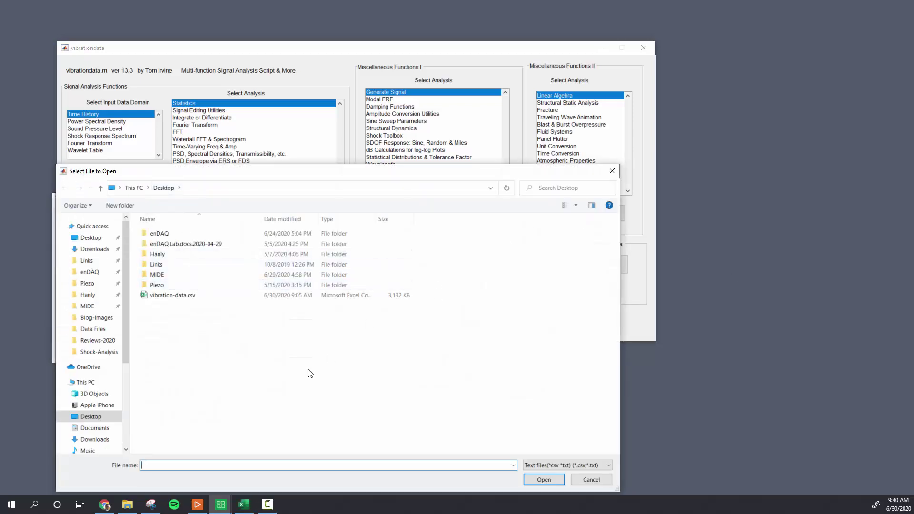
pyautogui.click(98, 330)
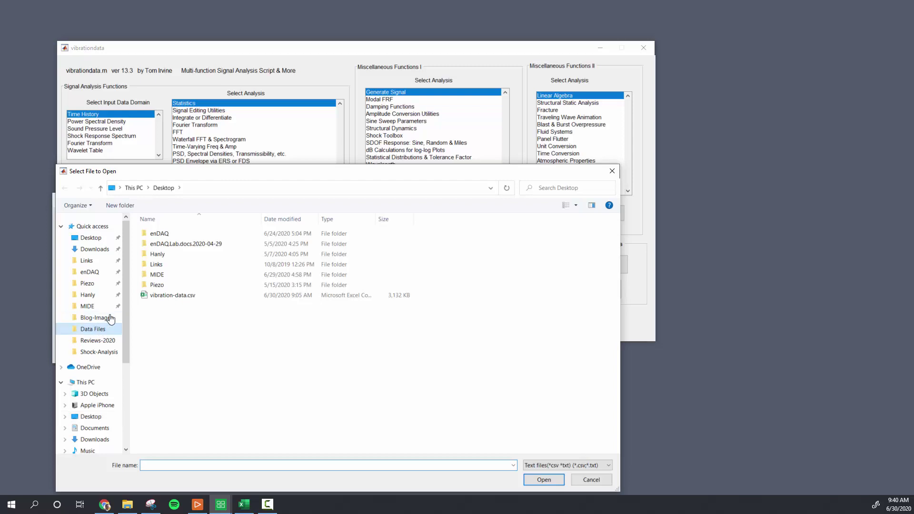
pyautogui.doubleClick(194, 276)
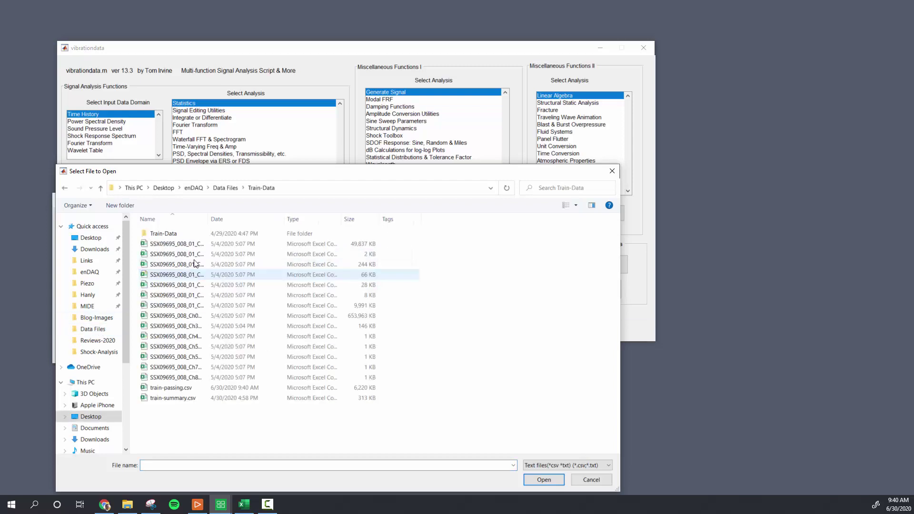
pyautogui.doubleClick(184, 389)
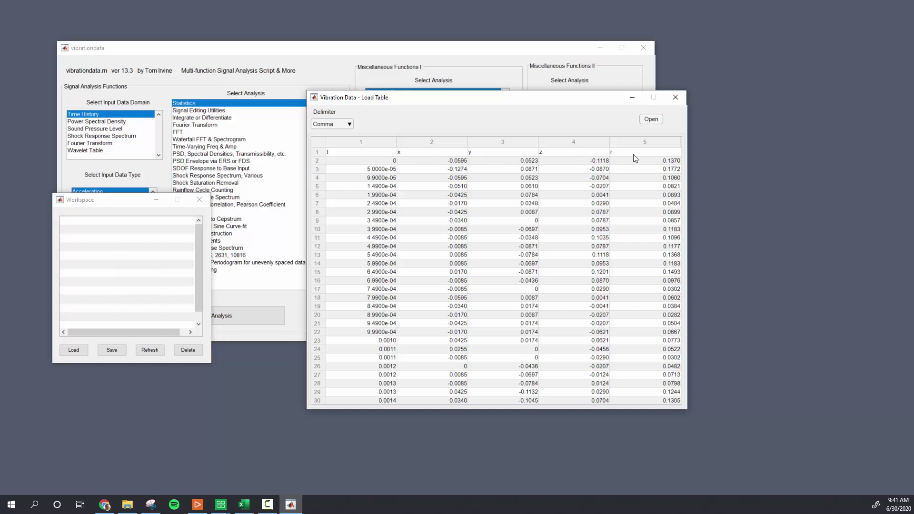
pyautogui.click(650, 120)
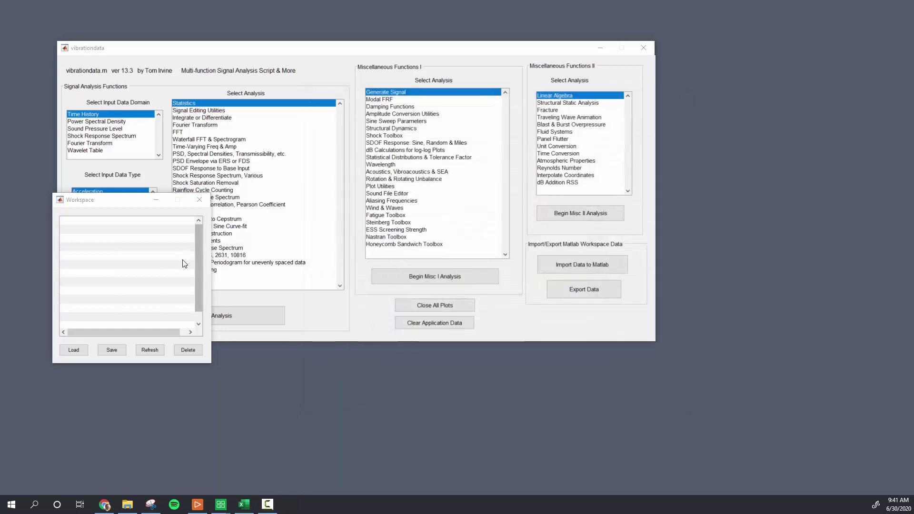
pyautogui.click(155, 350)
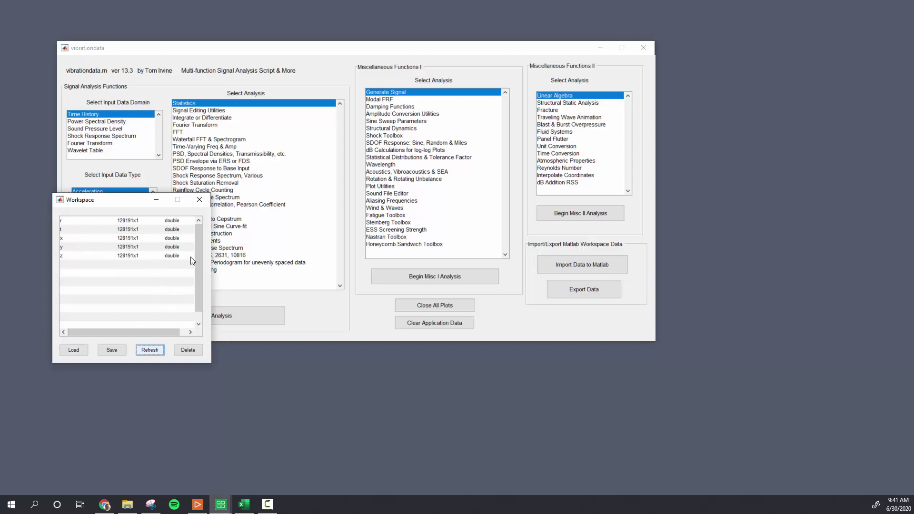
# Step: Open the Multiple Curves plotting window from Plot Utilities
pyautogui.click(423, 187)
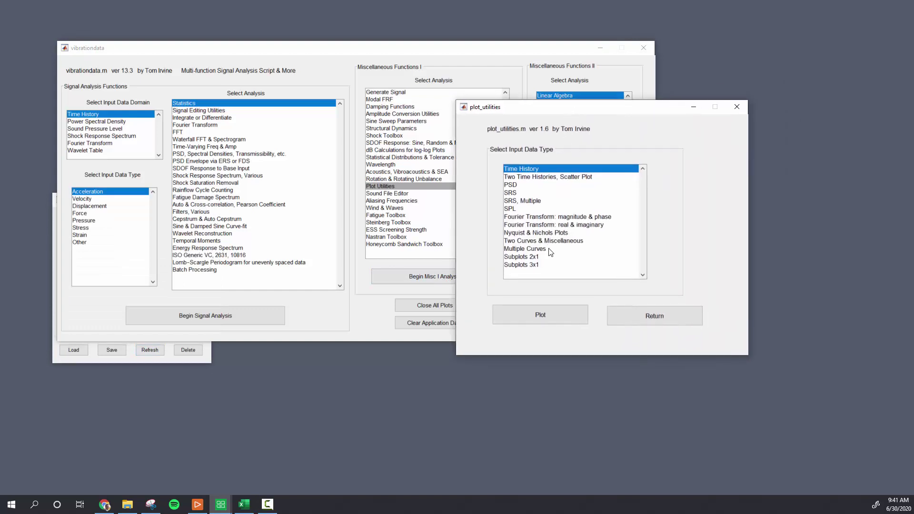
pyautogui.click(551, 249)
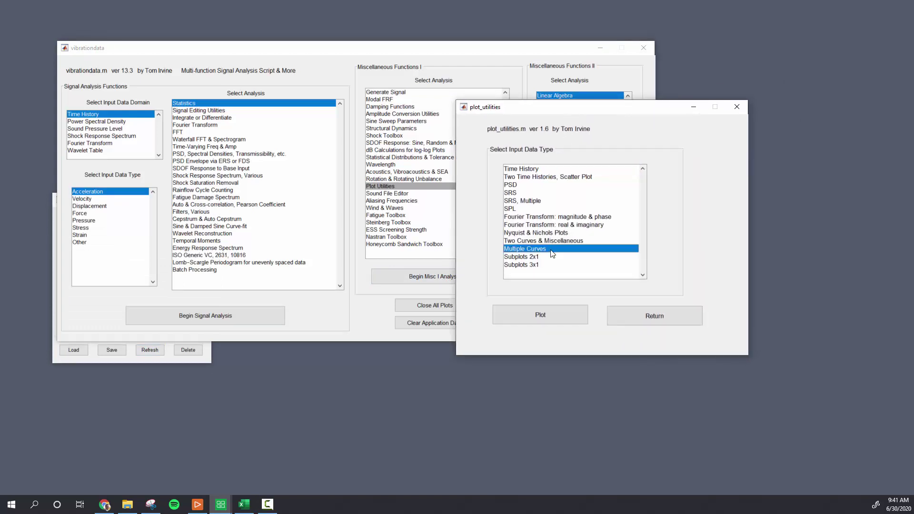
pyautogui.click(552, 313)
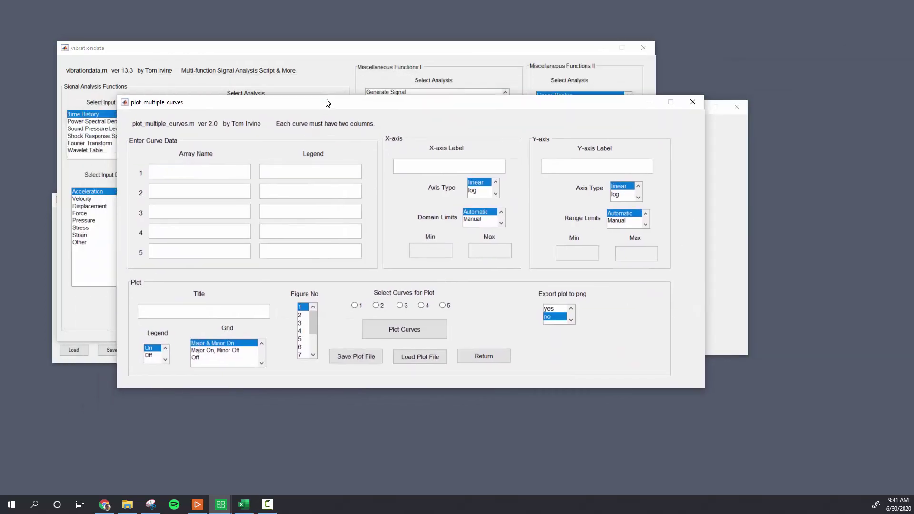
# Step: Enter the array names [t,x], [t,y], [t,z] and [t,r] for curves 1 to 4
pyautogui.write('t,x]')
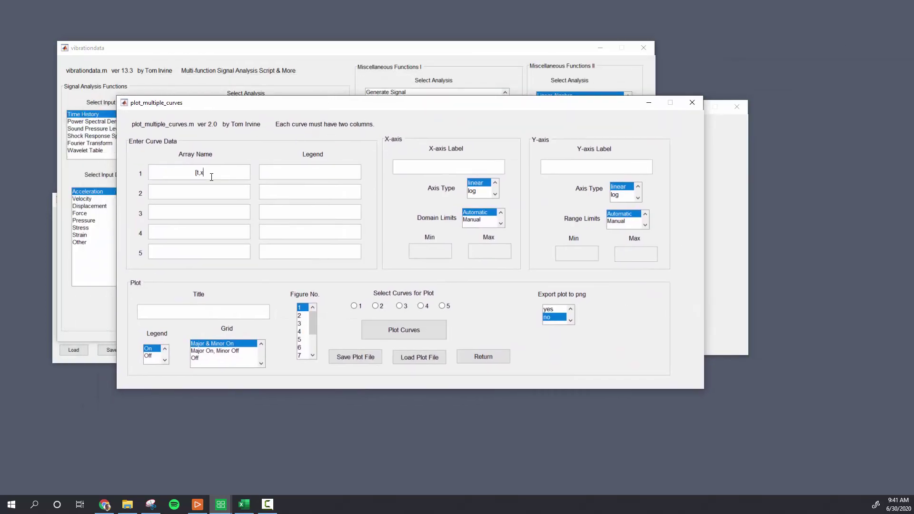
pyautogui.moveTo(211, 177); pyautogui.dragTo(168, 176)
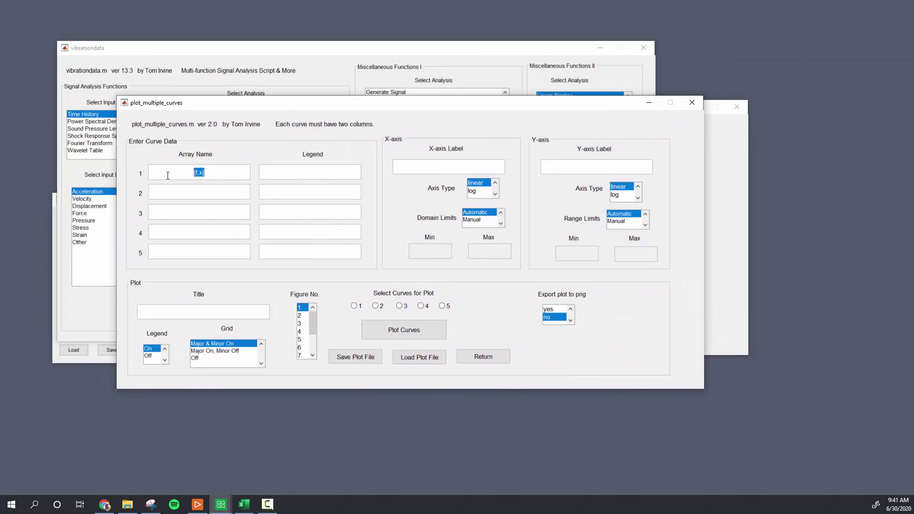
pyautogui.click(235, 197)
pyautogui.hotkey('ctrl', 'v')
pyautogui.click(222, 215)
pyautogui.hotkey('ctrl', 'v')
pyautogui.click(221, 232)
pyautogui.hotkey('ctrl', 'v')
pyautogui.press('BackSpace')
pyautogui.write('z')
pyautogui.click(199, 191)
pyautogui.press('Delete')
pyautogui.write('y')
# Step: Set the legends of curves 1 to 4 to X Axis, Y Axis, Z Axis and Resultant
pyautogui.write('X Axis')
pyautogui.click(330, 192)
pyautogui.write('Y Axis')
pyautogui.click(332, 210)
pyautogui.write('Z Axis')
pyautogui.click(325, 231)
pyautogui.write('Res')
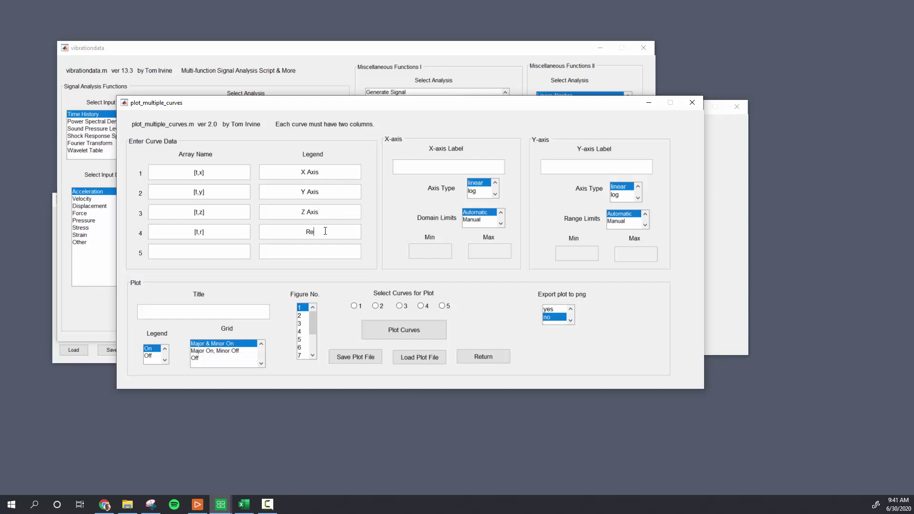
pyautogui.write('ultant')
pyautogui.press('BackSpace')
pyautogui.press('BackSpace')
pyautogui.press('BackSpace')
pyautogui.press('BackSpace')
pyautogui.press('BackSpace')
pyautogui.write('ltant')
# Step: Label the x-axis "Time (seconds" and the y-axis "Accelation (g)"
pyautogui.write('Time (S')
pyautogui.press('BackSpace')
pyautogui.write('seconds')
pyautogui.click(591, 171)
pyautogui.write('Accelation (g)')
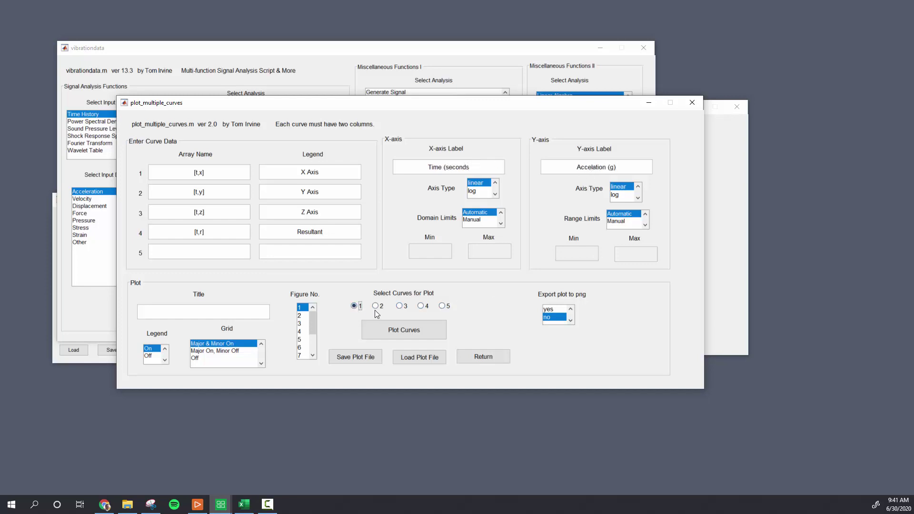
# Step: Include curves 1 to 4 in the plot and title it "Vibration of Train Passing"
pyautogui.click(375, 305)
pyautogui.click(398, 306)
pyautogui.click(421, 305)
pyautogui.click(250, 313)
pyautogui.write('Vibration of Train Passing')
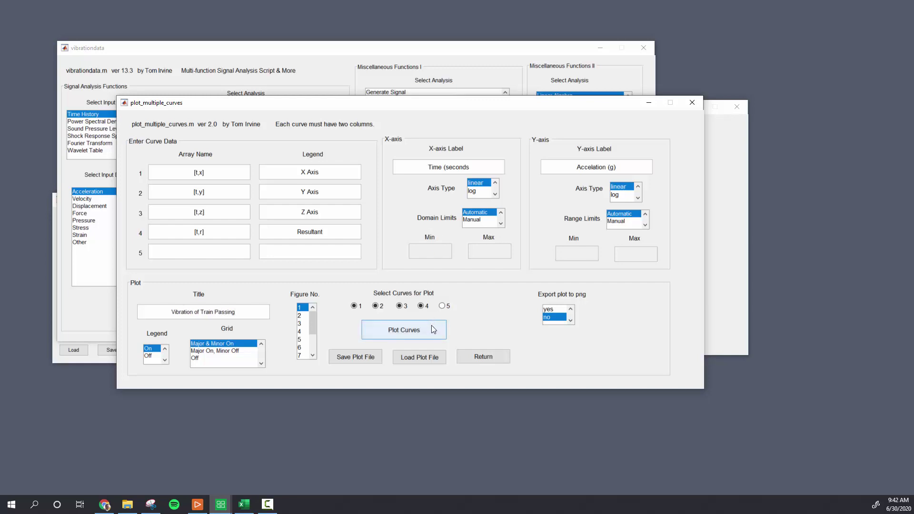
# Step: Complete the x-axis label as "Time (seconds)" and plot the selected curves
pyautogui.click(492, 163)
pyautogui.write(')')
pyautogui.click(410, 332)
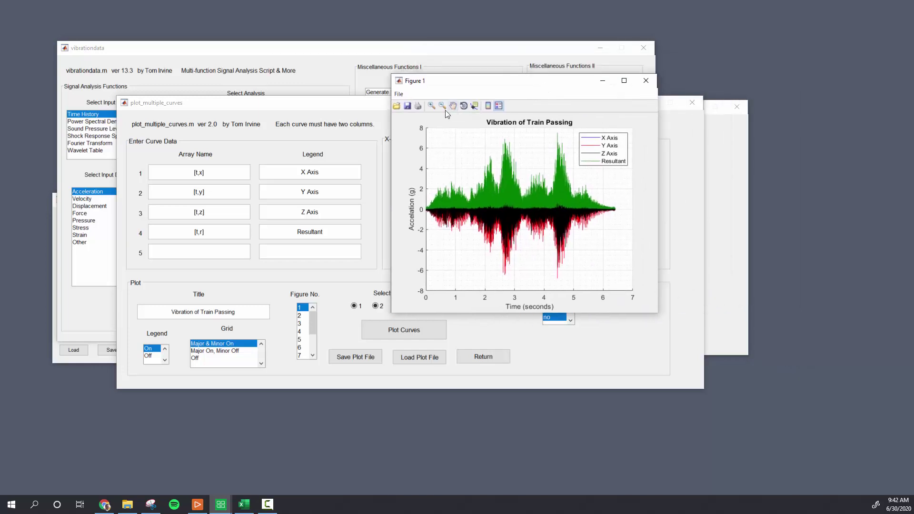
# Step: Save the full time history figure to the Desktop as a PNG named full-time
pyautogui.click(398, 94)
pyautogui.click(442, 133)
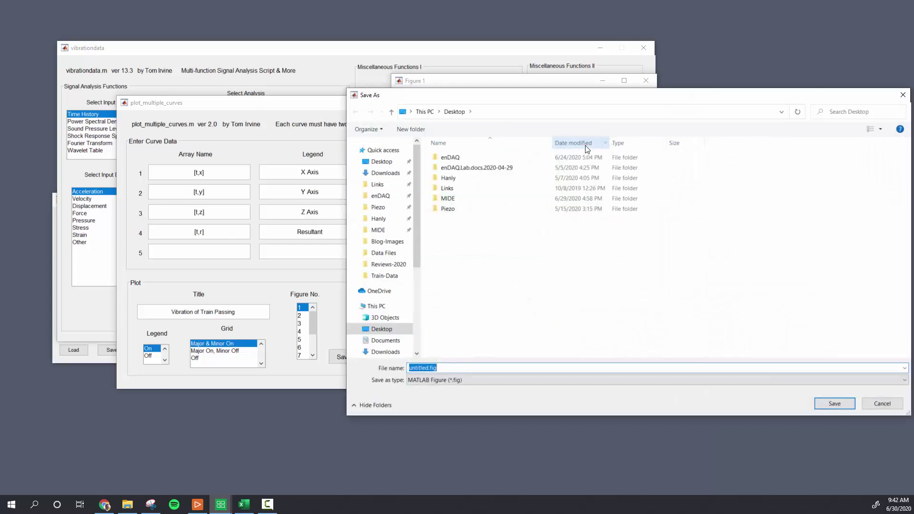
pyautogui.click(385, 172)
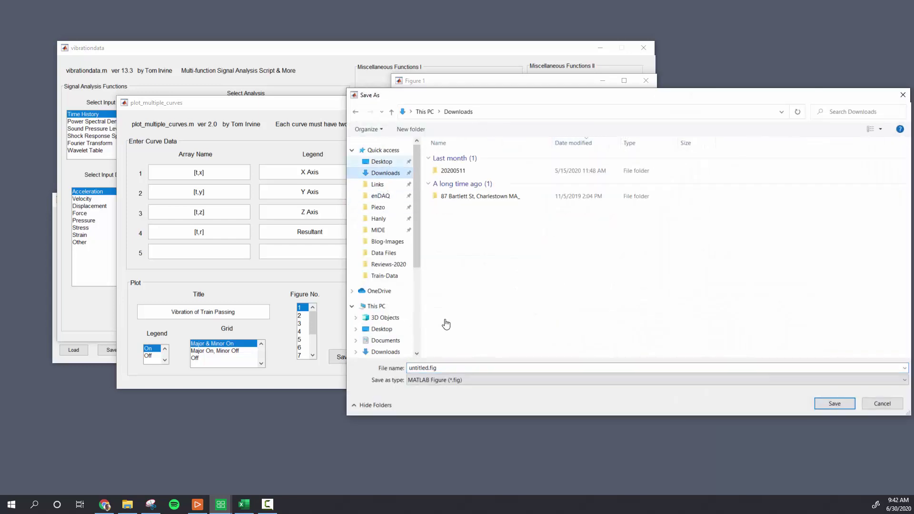
pyautogui.click(382, 161)
pyautogui.click(460, 380)
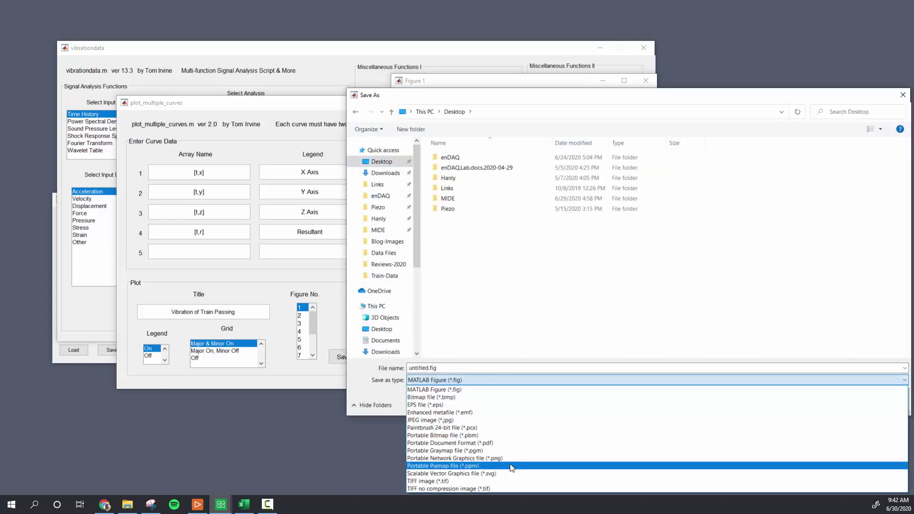
pyautogui.click(514, 466)
pyautogui.click(460, 367)
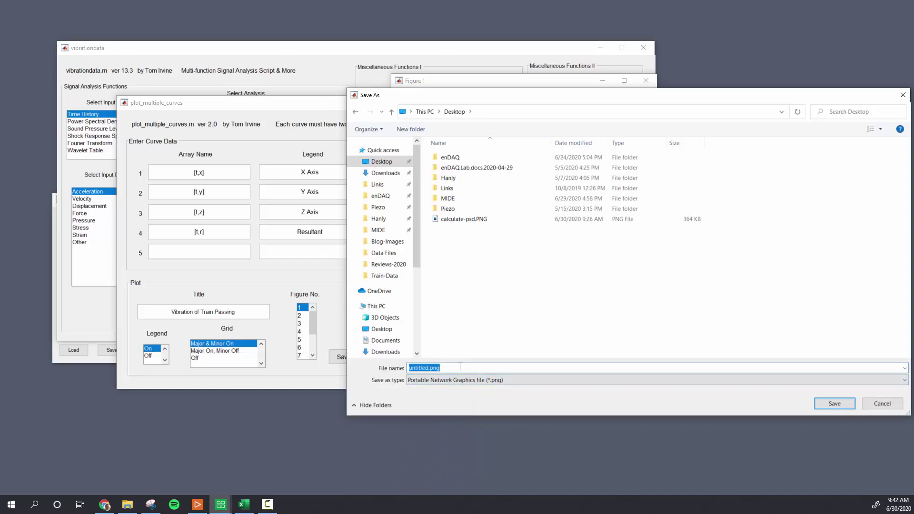
pyautogui.write('full-time')
pyautogui.press('Return')
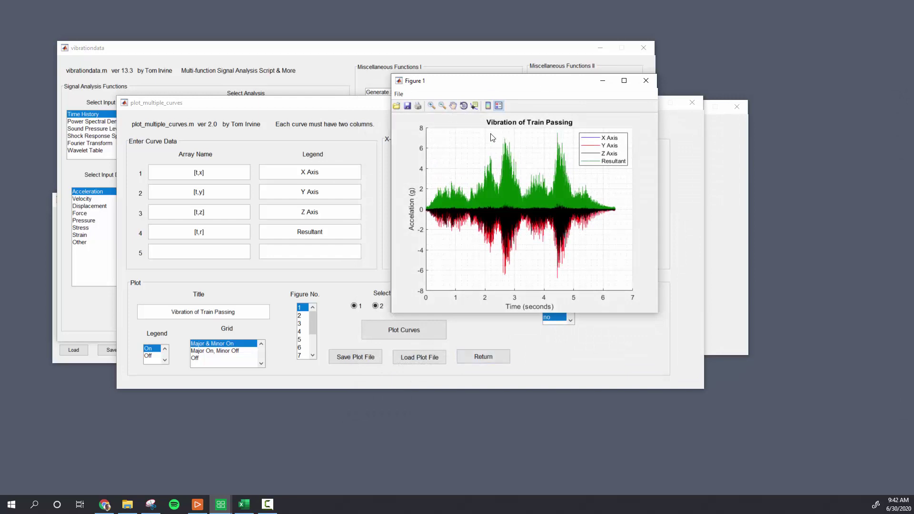
# Step: Zoom the vibration plot in to the peak between about 2.664 and 2.671 seconds so individual cycles can be distinguished
pyautogui.click(431, 105)
pyautogui.moveTo(500, 141); pyautogui.dragTo(522, 249)
pyautogui.moveTo(459, 133); pyautogui.dragTo(500, 250)
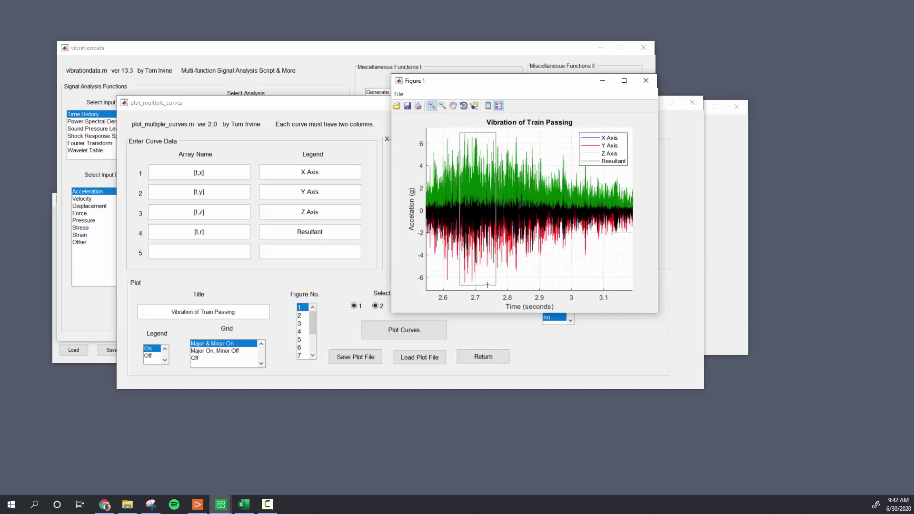
pyautogui.moveTo(487, 285); pyautogui.dragTo(516, 287)
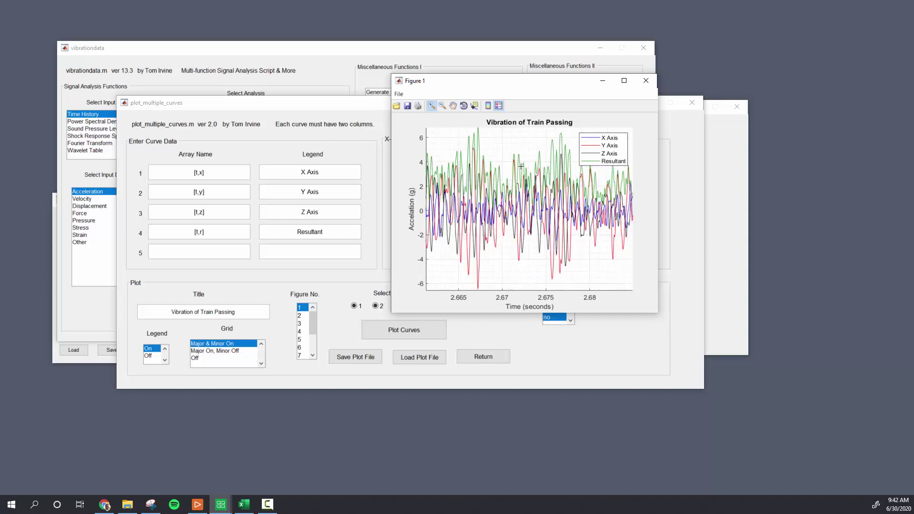
pyautogui.moveTo(450, 126); pyautogui.dragTo(513, 278)
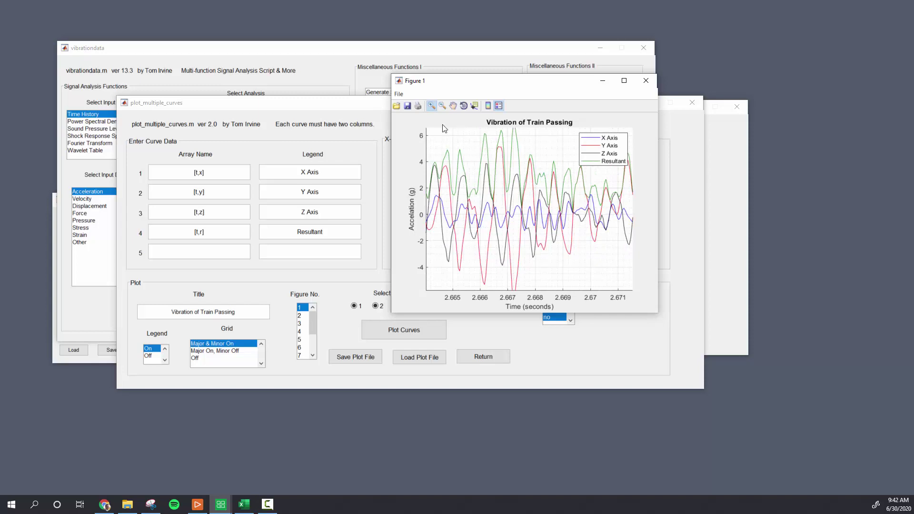
# Step: Save the zoomed figure to the Desktop as zommed-time.png
pyautogui.click(399, 95)
pyautogui.click(423, 150)
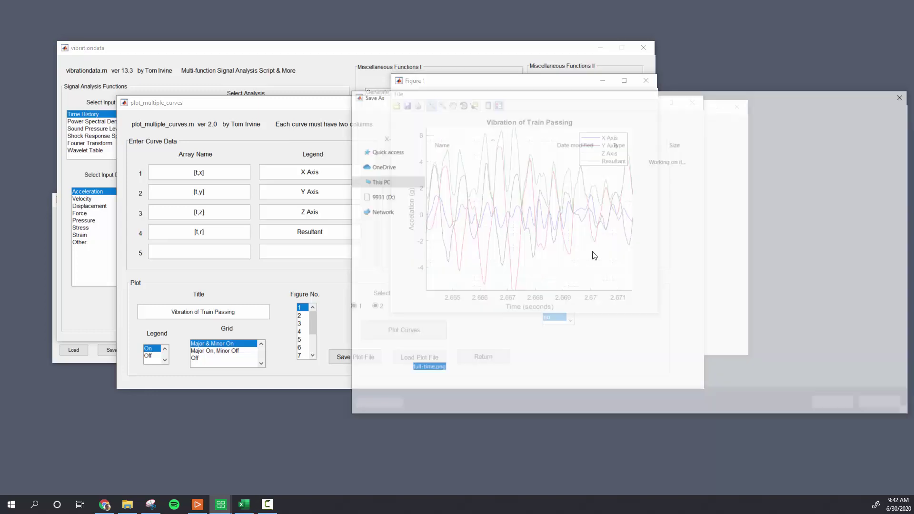
pyautogui.click(425, 367)
pyautogui.write('-acceleration')
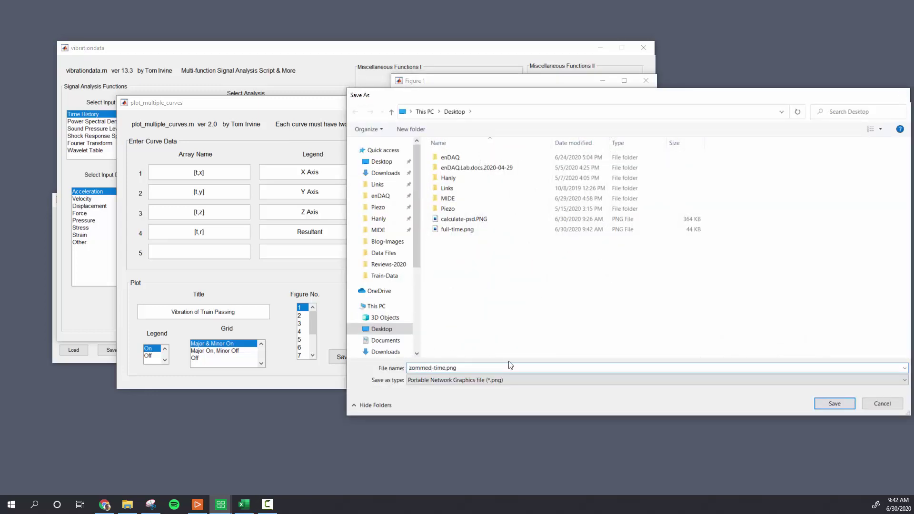
pyautogui.press('Return')
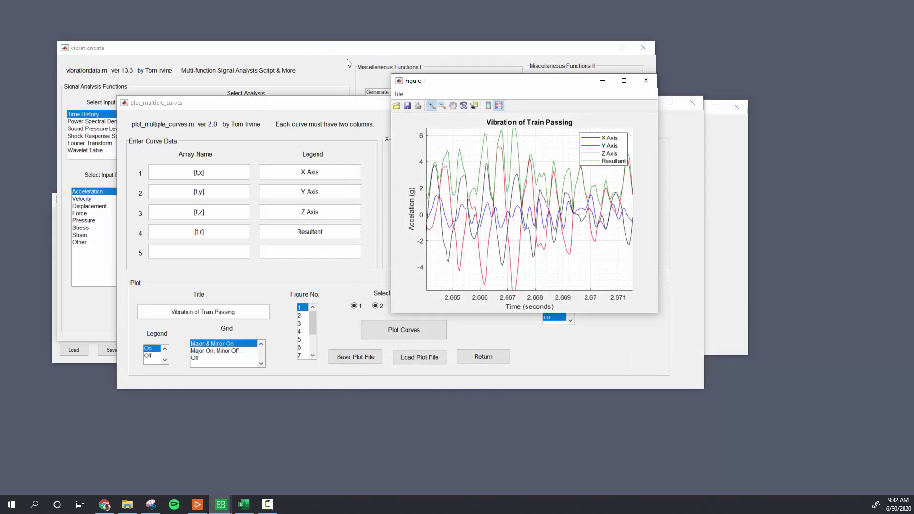
# Step: Close the vibration figure and the plot_utilities window
pyautogui.click(647, 81)
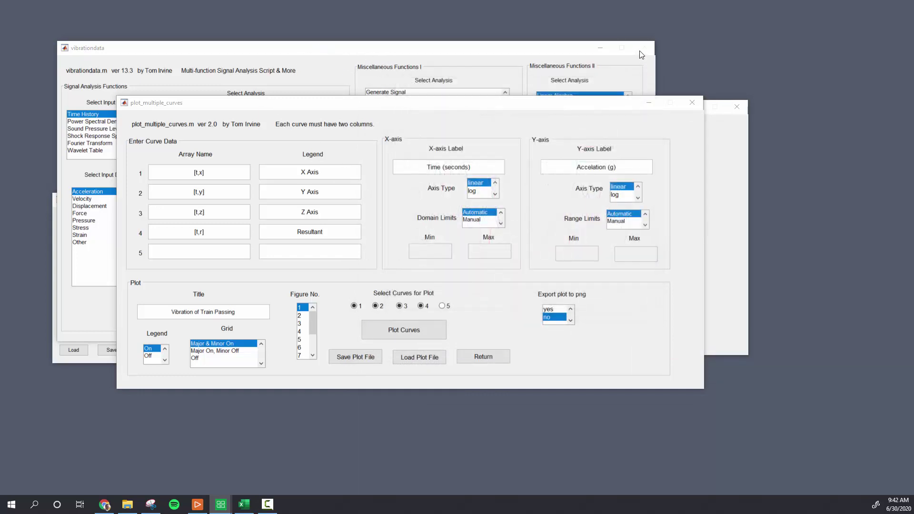
pyautogui.click(642, 54)
pyautogui.click(721, 176)
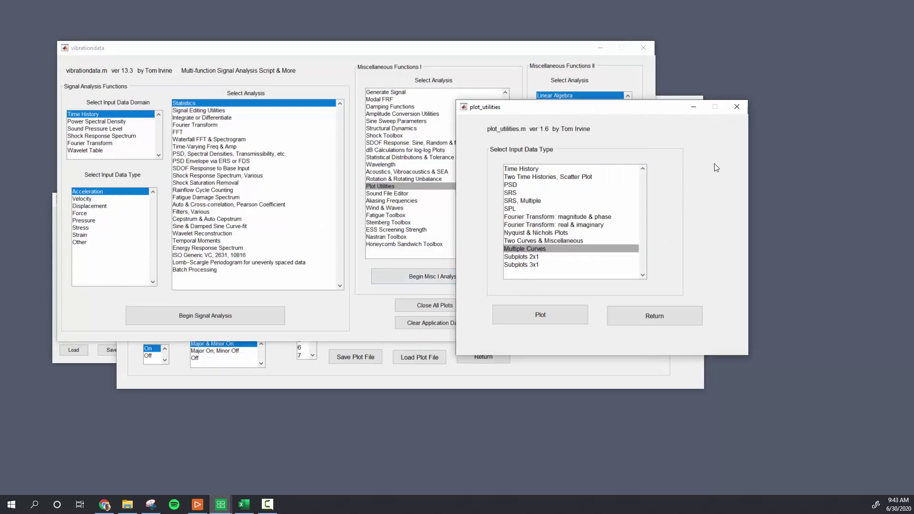
pyautogui.click(736, 107)
pyautogui.click(548, 353)
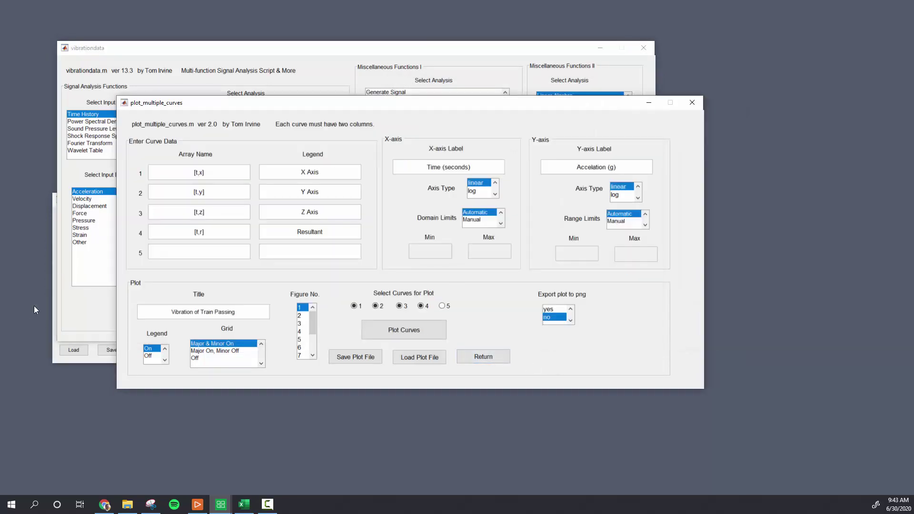
# Step: Start the PSD, Spectral Densities, Transmissibility analysis for time history acceleration data
pyautogui.click(99, 115)
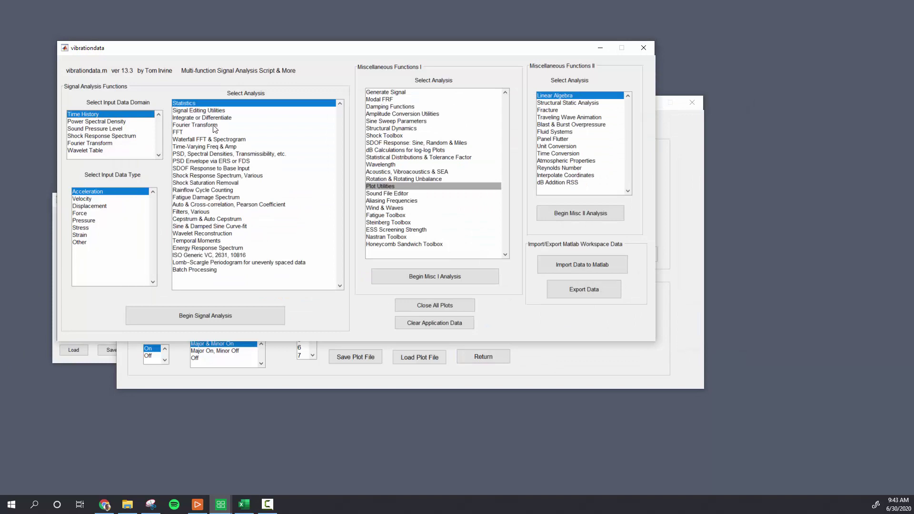
pyautogui.click(223, 152)
pyautogui.click(267, 317)
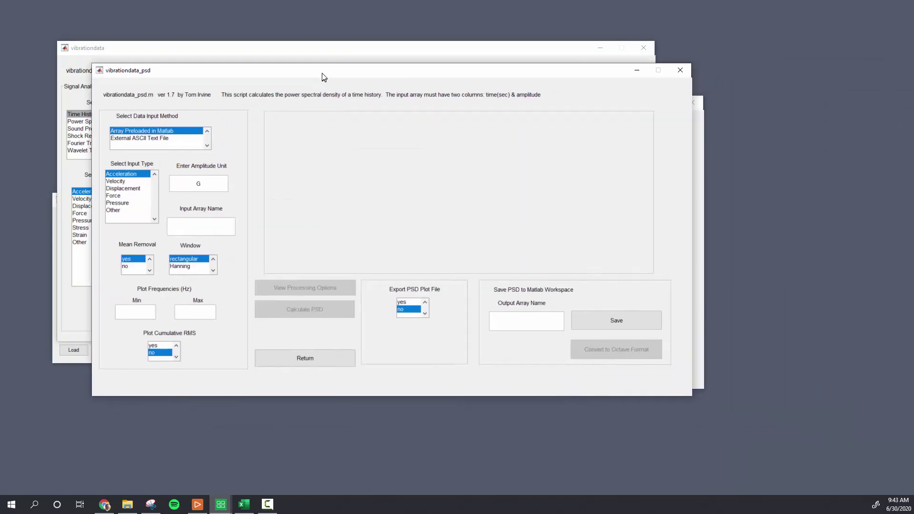
# Step: Calculate the PSD of array [t,x] over 1 to 5000 Hz with processing option 1
pyautogui.write('t')
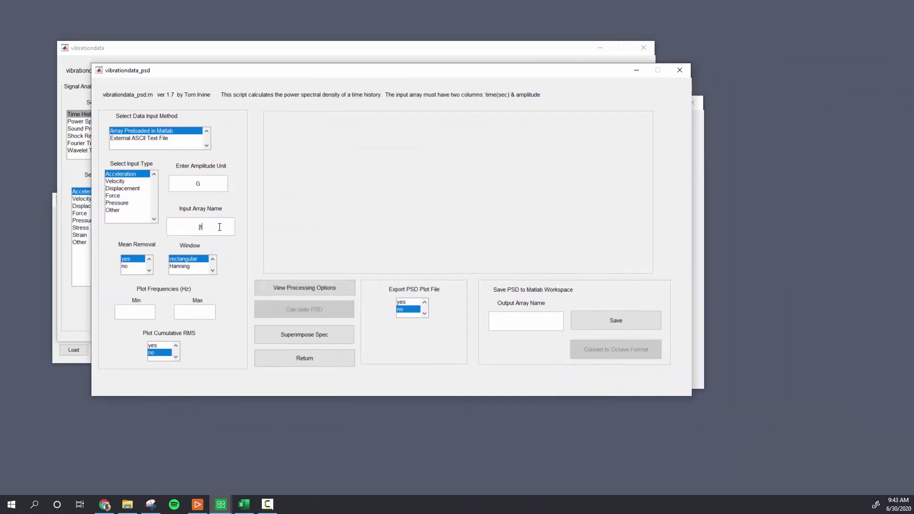
pyautogui.write(',x]')
pyautogui.write('1')
pyautogui.click(203, 315)
pyautogui.write('200')
pyautogui.doubleClick(202, 315)
pyautogui.write('5000')
pyautogui.click(281, 288)
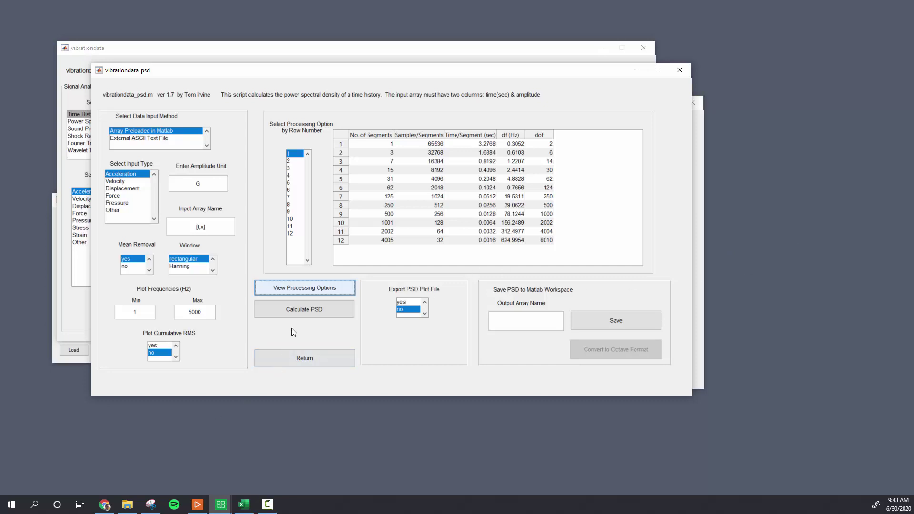
pyautogui.click(303, 310)
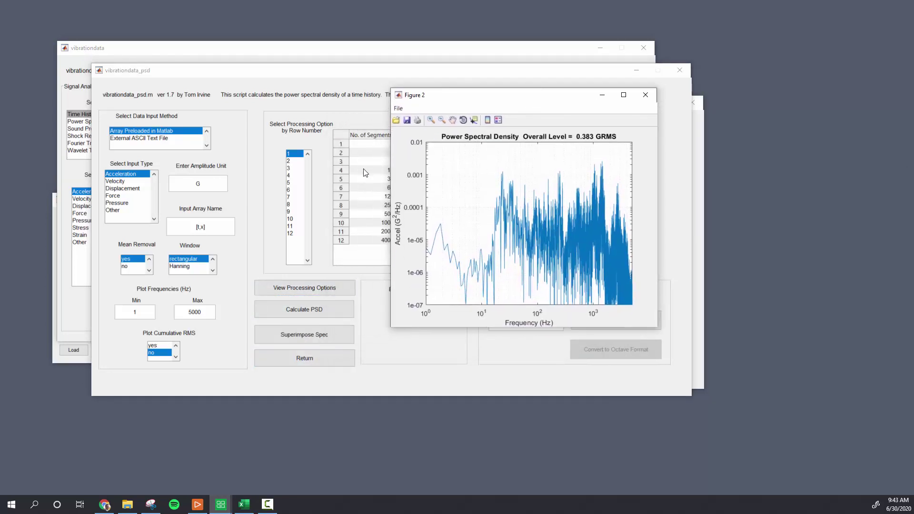
# Step: Recalculate the X-axis PSD with processing option 5 for comparison, and recalculate it with option 1
pyautogui.click(300, 184)
pyautogui.click(334, 314)
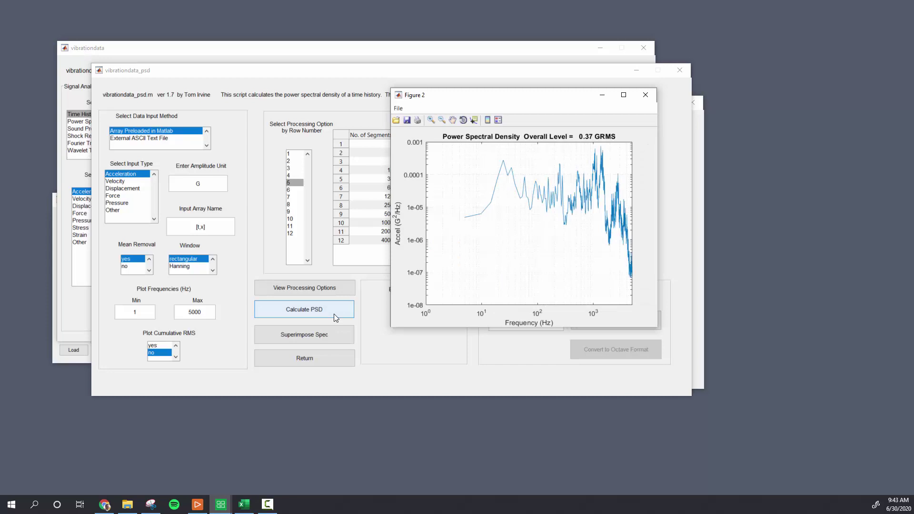
pyautogui.click(297, 154)
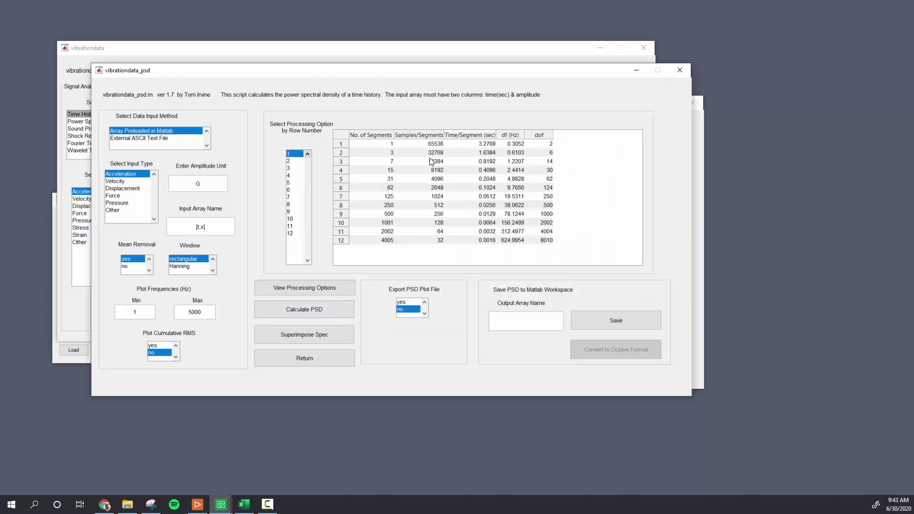
pyautogui.click(327, 307)
# Step: Save the calculated X-axis PSD to the Matlab workspace as psd_x
pyautogui.click(521, 343)
pyautogui.click(527, 321)
pyautogui.write('psd_x')
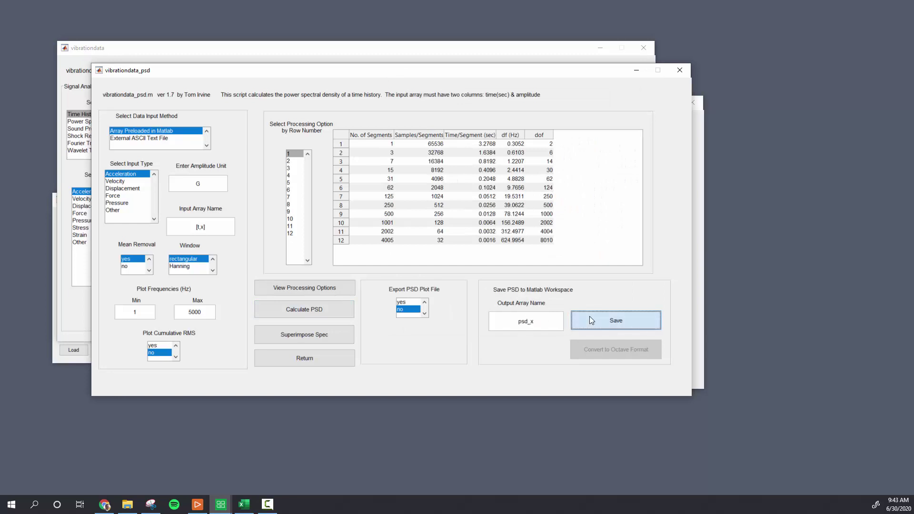
pyautogui.click(589, 316)
pyautogui.press('Return')
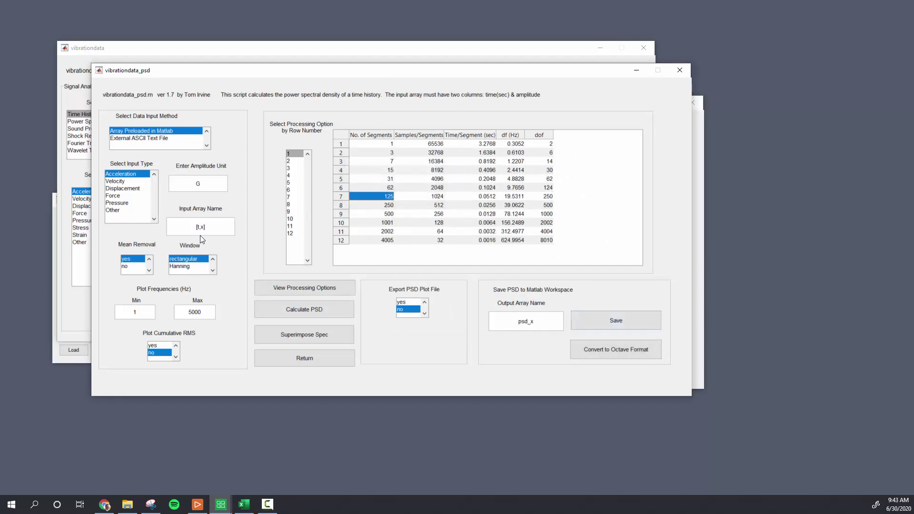
# Step: Change the input array to [t,y] and calculate its PSD
pyautogui.click(207, 227)
pyautogui.press('BackSpace')
pyautogui.press('BackSpace')
pyautogui.write('y]')
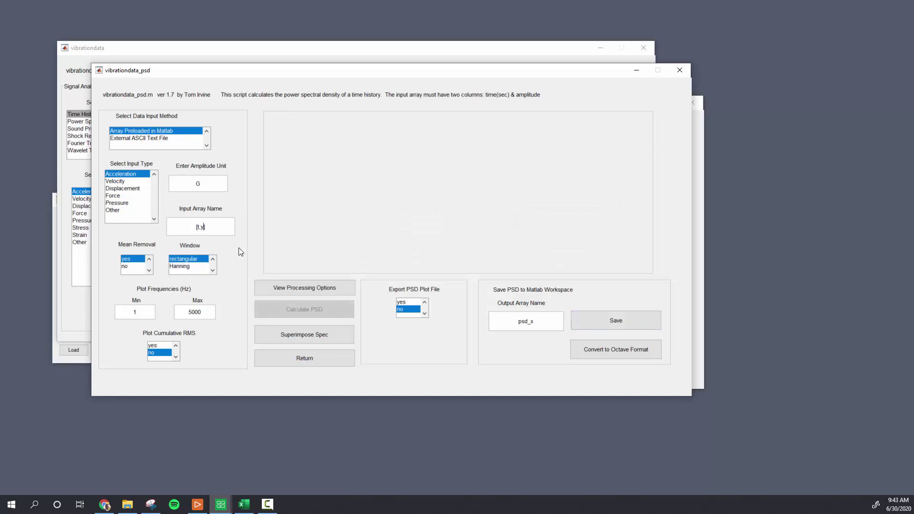
pyautogui.click(302, 287)
pyautogui.click(318, 309)
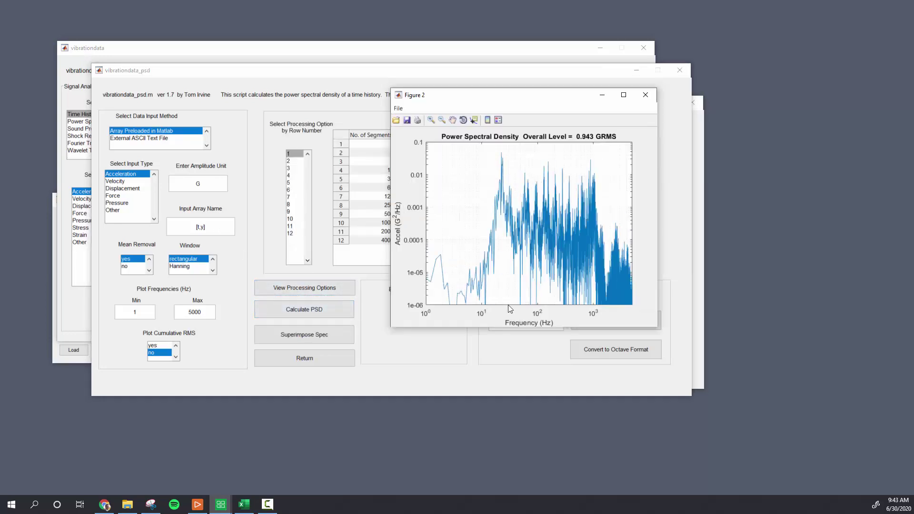
# Step: Save the Y-axis PSD to the Matlab workspace as psd_y
pyautogui.click(541, 320)
pyautogui.press('BackSpace')
pyautogui.write('y')
pyautogui.click(599, 317)
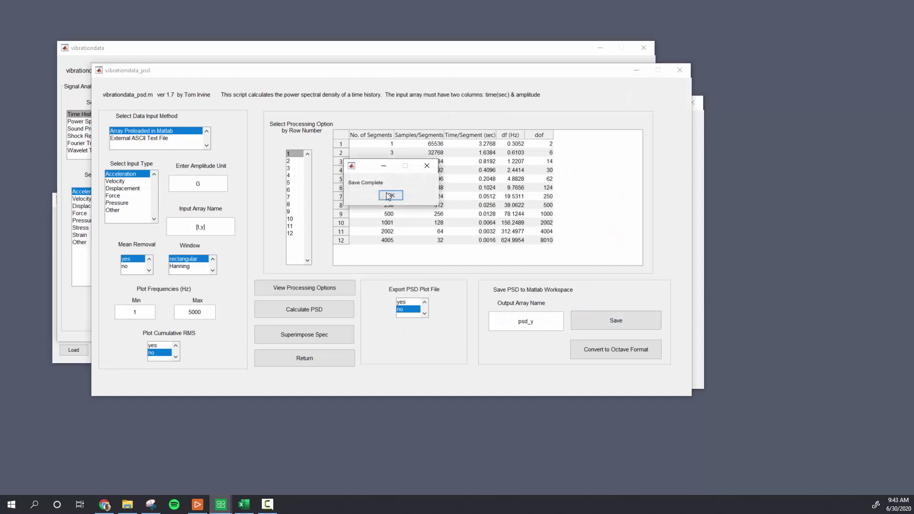
pyautogui.click(388, 196)
# Step: Change the input array to [t,z] and calculate its PSD
pyautogui.click(202, 227)
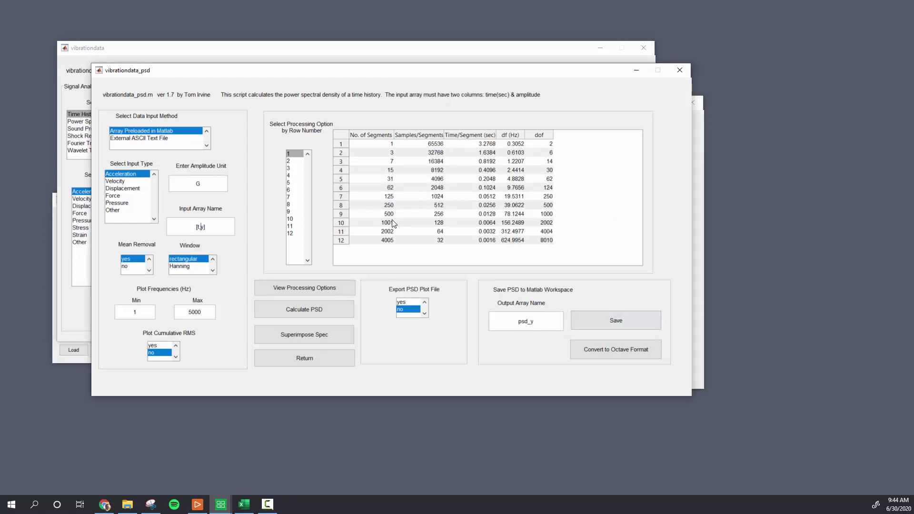
pyautogui.press('BackSpace')
pyautogui.write('z')
pyautogui.click(327, 286)
pyautogui.click(338, 310)
# Step: Save the Z-axis PSD to the Matlab workspace as psd_z
pyautogui.click(537, 379)
pyautogui.click(542, 324)
pyautogui.press('BackSpace')
pyautogui.write('z')
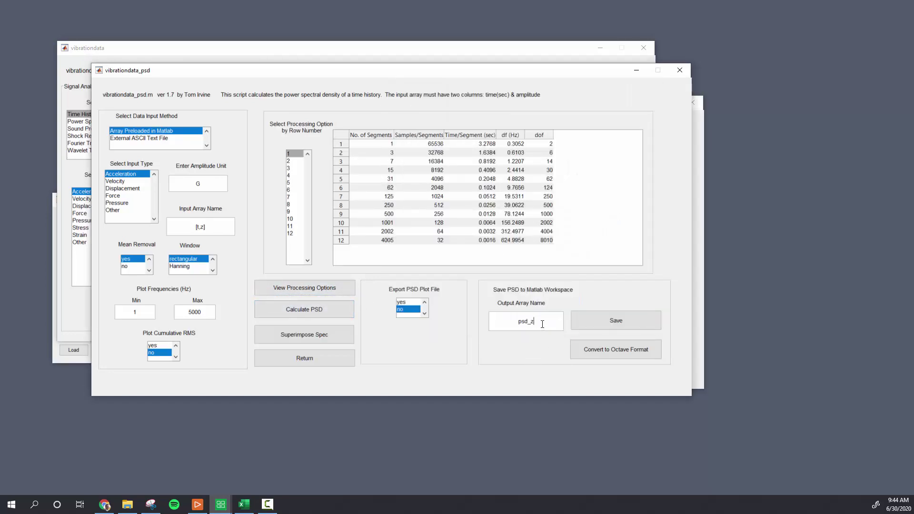
pyautogui.click(635, 320)
pyautogui.click(391, 196)
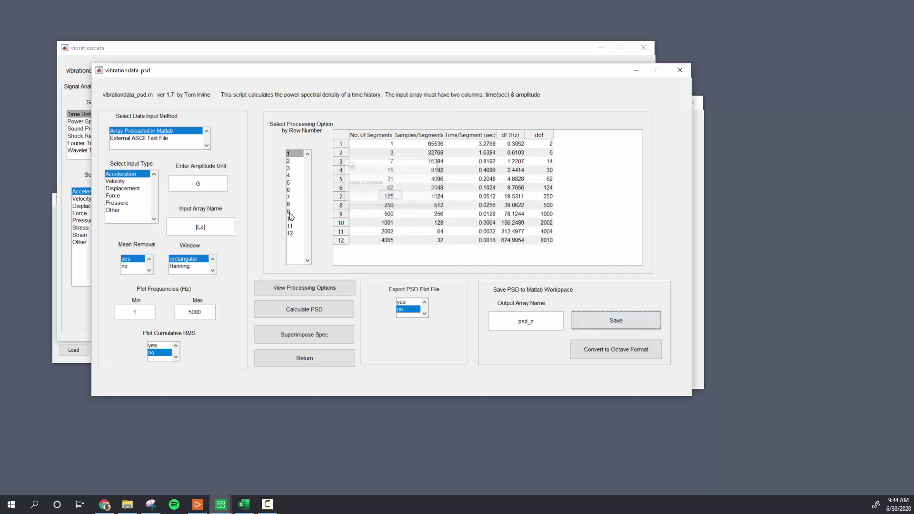
# Step: Calculate the PSD of the resultant array [t,r] and close its figure
pyautogui.click(204, 227)
pyautogui.press('BackSpace')
pyautogui.write('r')
pyautogui.press('Return')
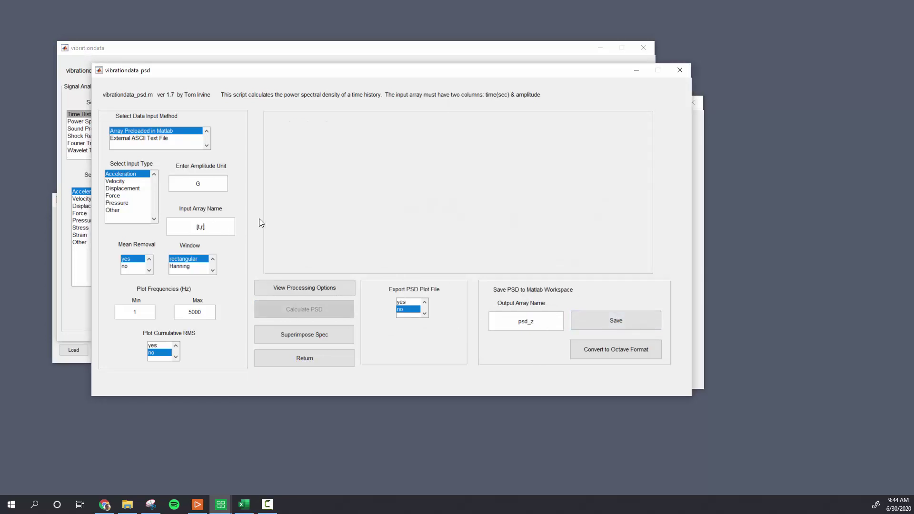
pyautogui.click(305, 288)
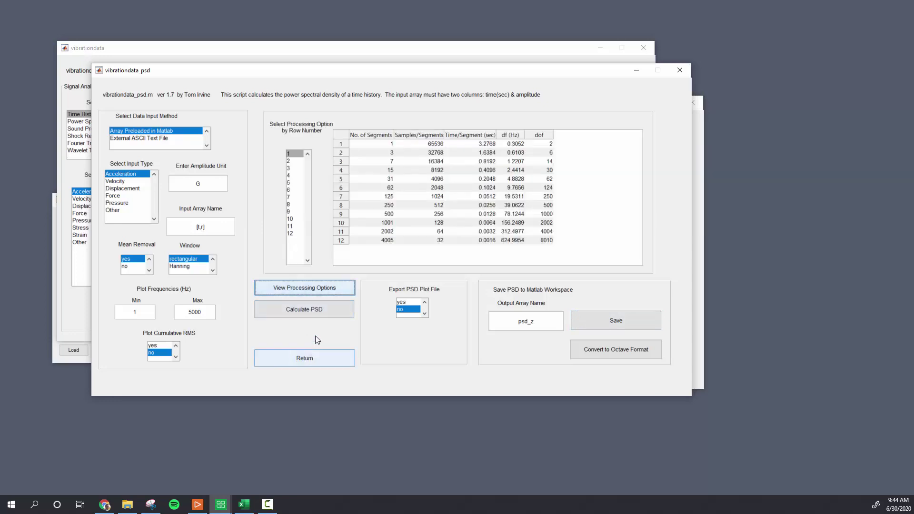
pyautogui.click(317, 311)
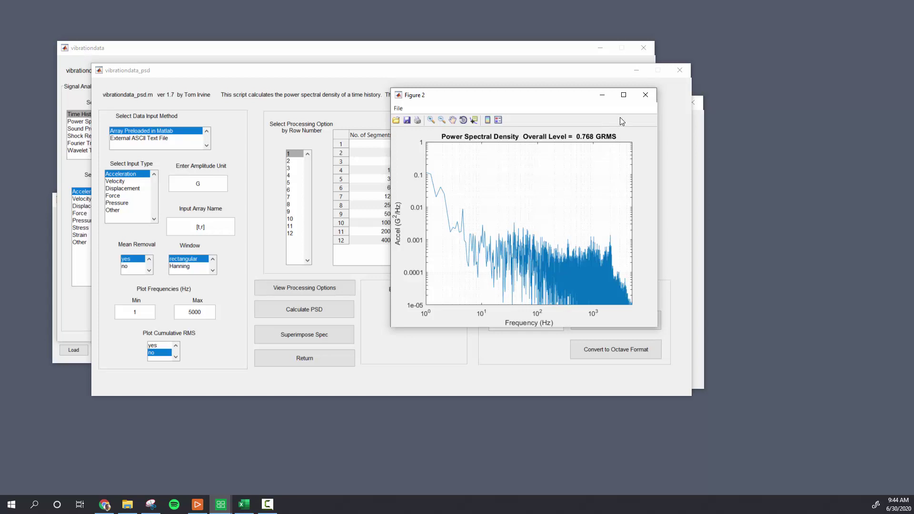
pyautogui.click(644, 97)
pyautogui.click(645, 96)
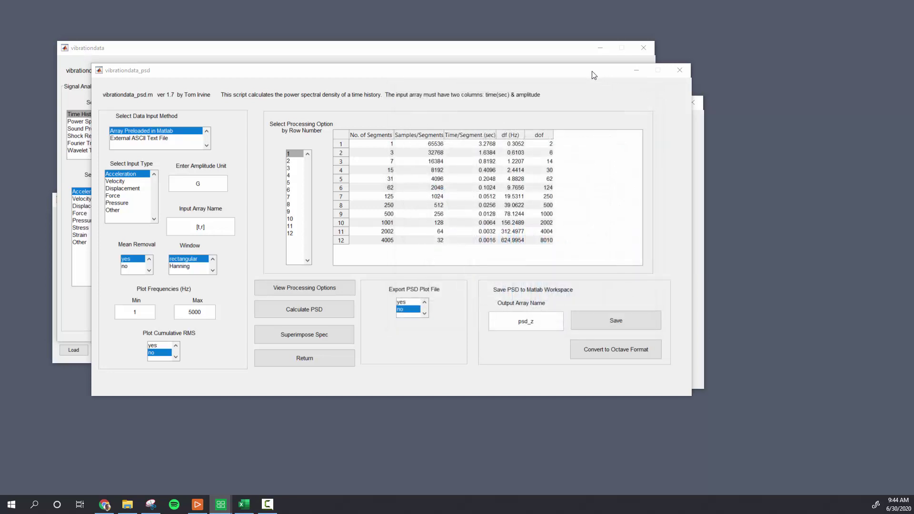
# Step: Move the PSD window aside and start the Convert to Octave Format analysis for Power Spectral Density data
pyautogui.moveTo(593, 74); pyautogui.dragTo(761, 47)
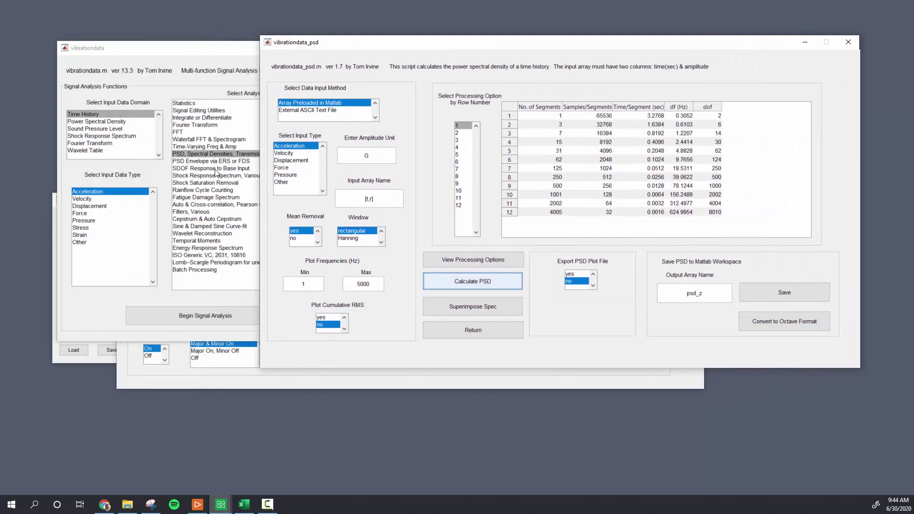
pyautogui.click(104, 123)
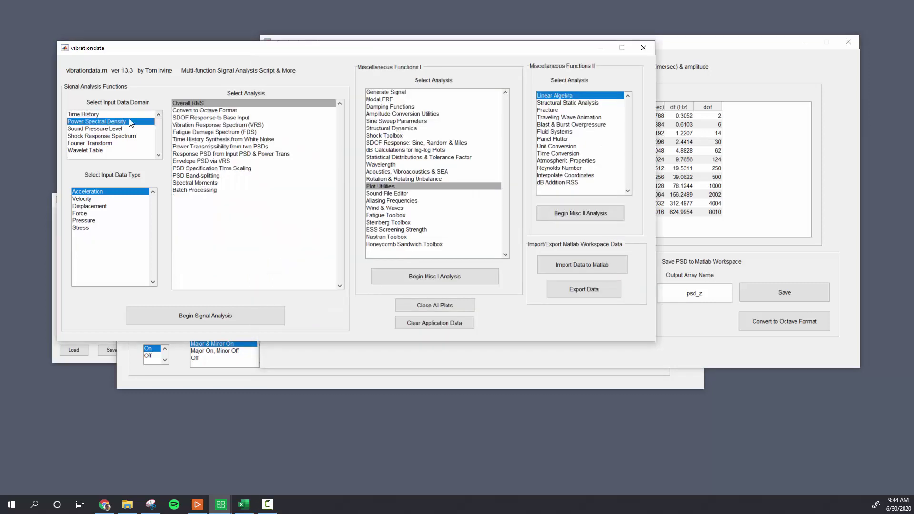
pyautogui.click(226, 111)
pyautogui.click(271, 322)
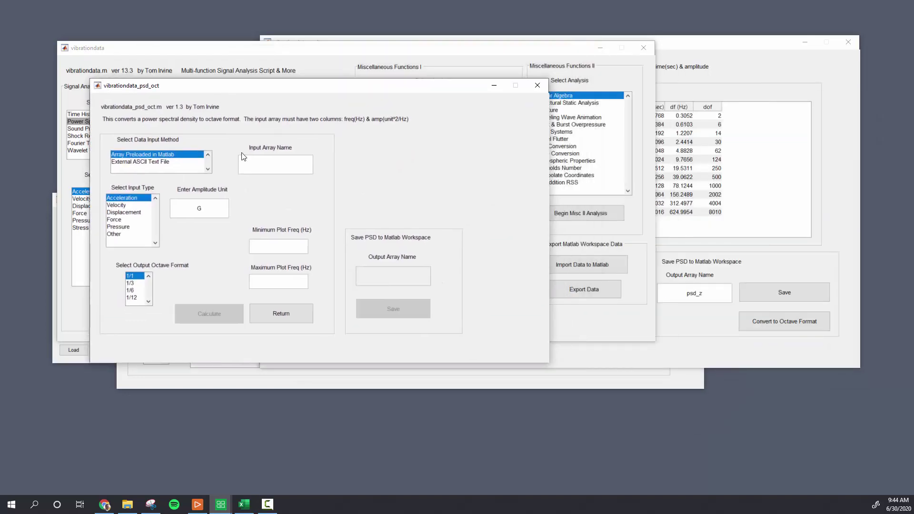
# Step: Calculate the 1/3 octave PSD of psd_x with plot frequency limits of 1 and 5000 Hz
pyautogui.write('psd_z')
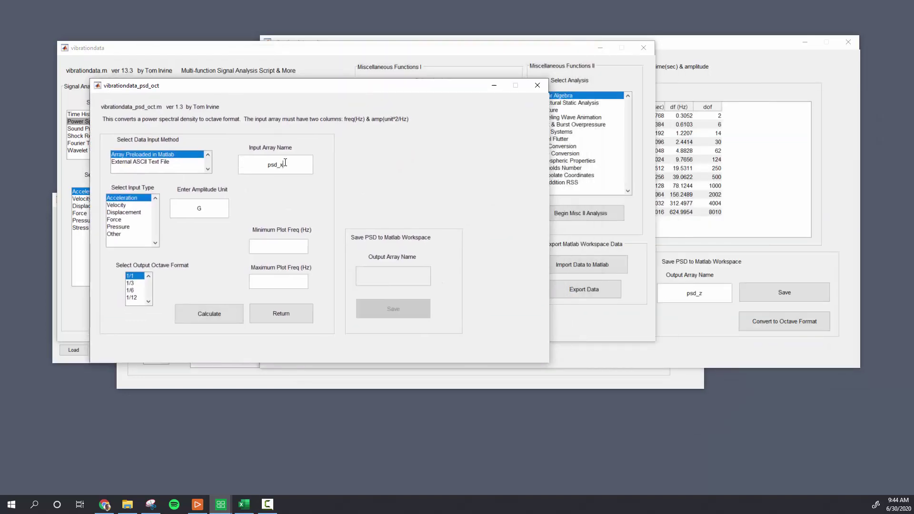
pyautogui.click(288, 245)
pyautogui.write('1')
pyautogui.click(287, 286)
pyautogui.write('5000')
pyautogui.click(135, 283)
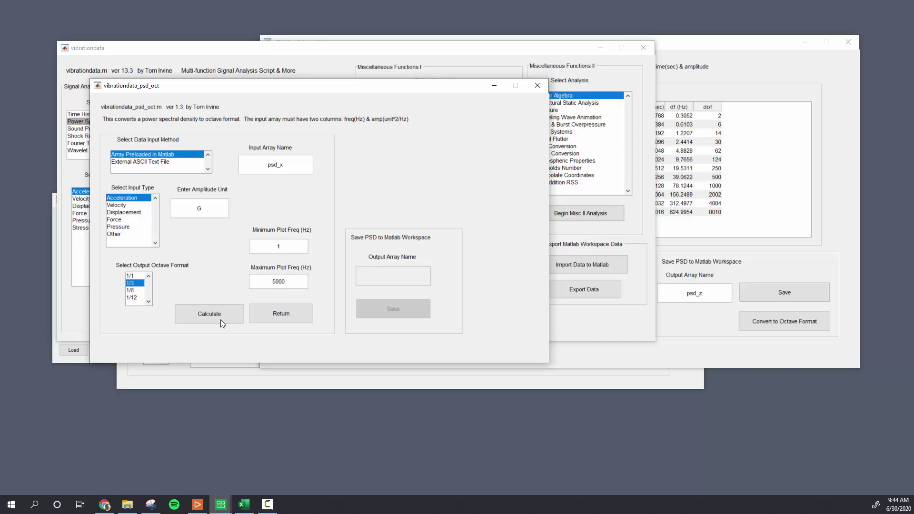
pyautogui.click(221, 316)
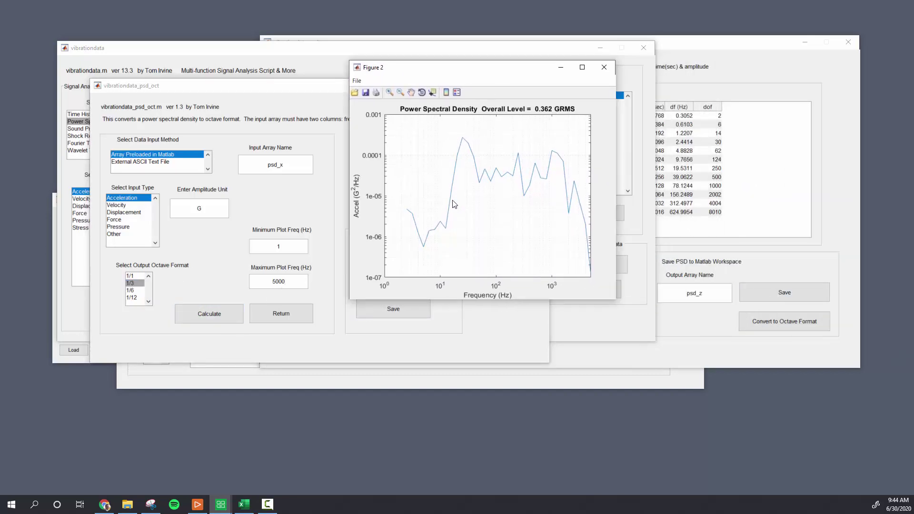
# Step: Save the X-axis octave PSD to the Matlab workspace as psd_o_x
pyautogui.click(507, 317)
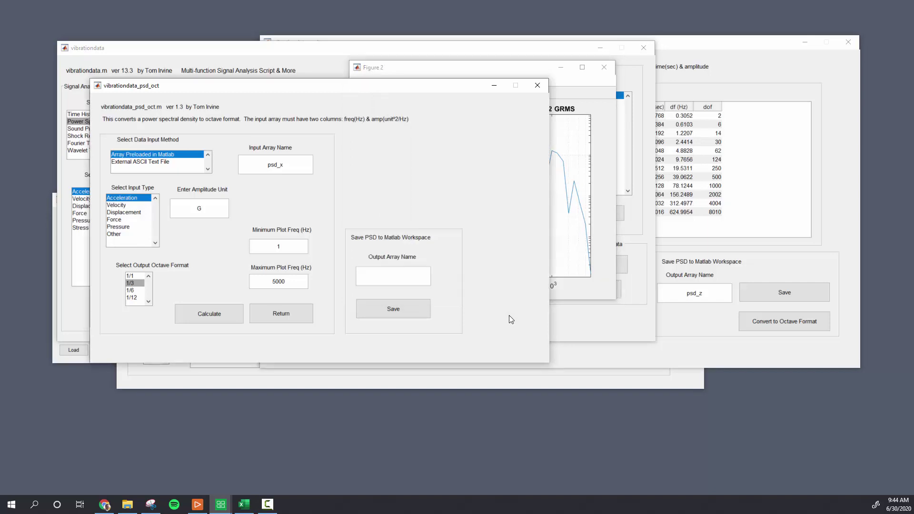
pyautogui.click(408, 277)
pyautogui.write('psd_o_x')
pyautogui.click(398, 305)
pyautogui.click(316, 194)
# Step: Calculate the 1/3 octave PSD of psd_y and save it to the Matlab workspace as psd_o_y
pyautogui.click(222, 312)
pyautogui.click(339, 302)
pyautogui.click(410, 272)
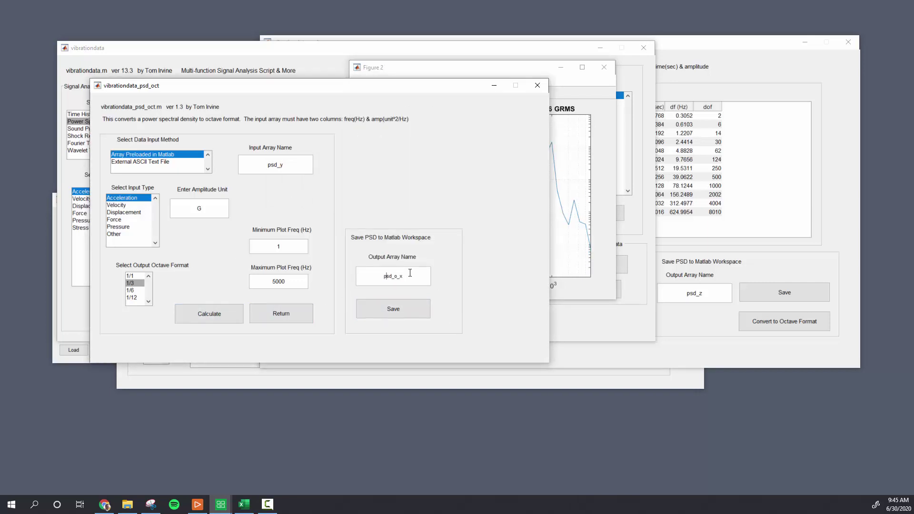
pyautogui.press('BackSpace')
pyautogui.write('y')
pyautogui.click(408, 310)
pyautogui.click(318, 194)
# Step: Calculate the 1/3 octave PSD of psd_z and save it to the Matlab workspace as psd_o_z
pyautogui.click(292, 167)
pyautogui.click(215, 321)
pyautogui.click(490, 338)
pyautogui.press('BackSpace')
pyautogui.write('z')
pyautogui.click(419, 307)
pyautogui.click(319, 194)
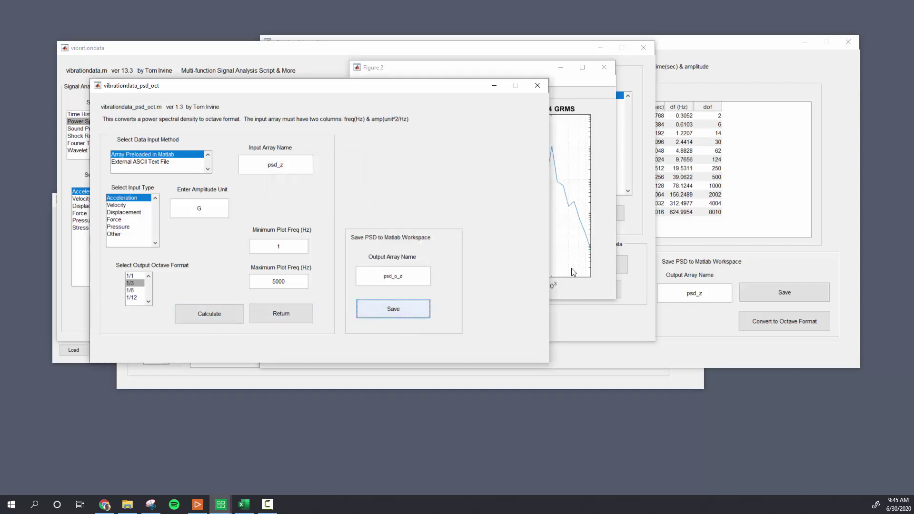
# Step: Open the workspace data export from the main vibrationdata window and choose Excel as the export format
pyautogui.click(686, 380)
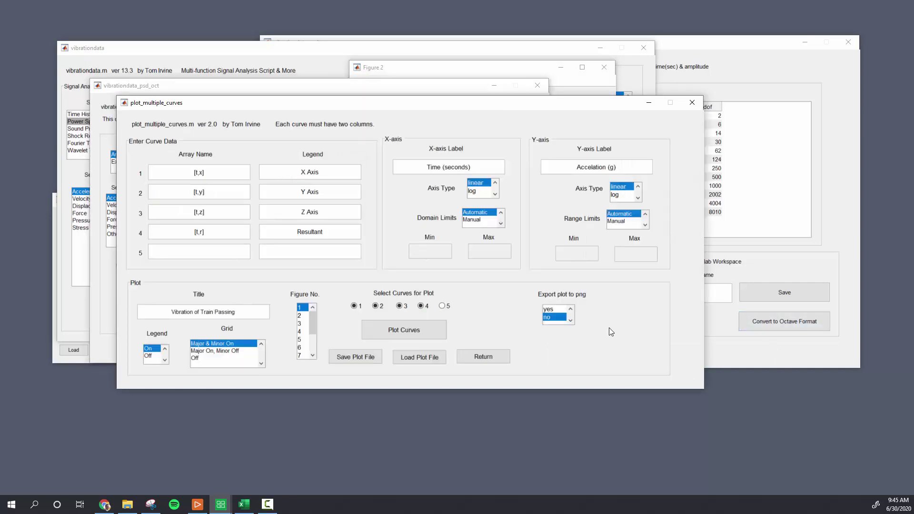
pyautogui.click(64, 198)
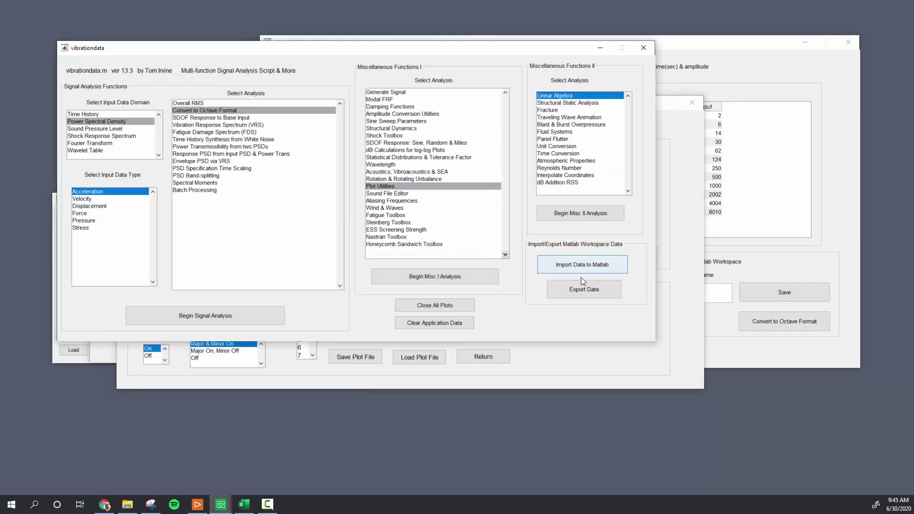
pyautogui.click(607, 288)
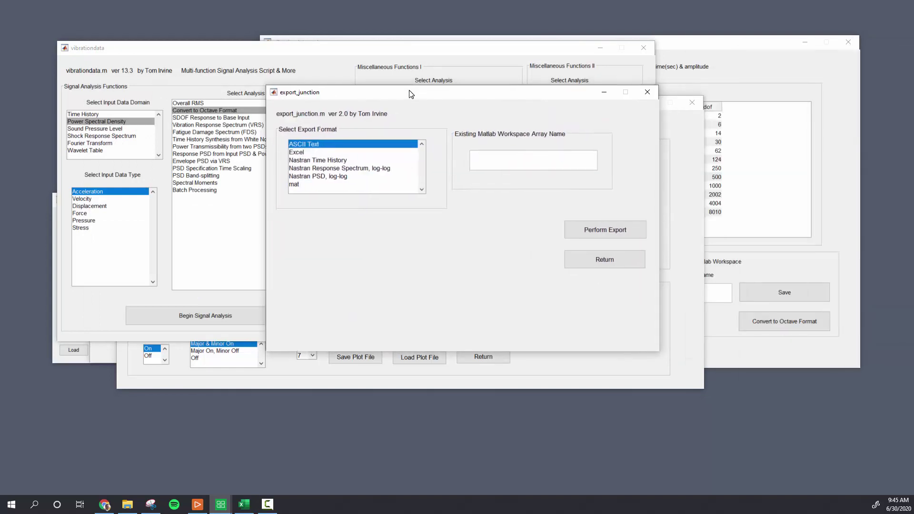
pyautogui.click(335, 152)
# Step: Try to export the workspace array psdx to Excel
pyautogui.click(510, 153)
pyautogui.write('psdx')
pyautogui.click(595, 230)
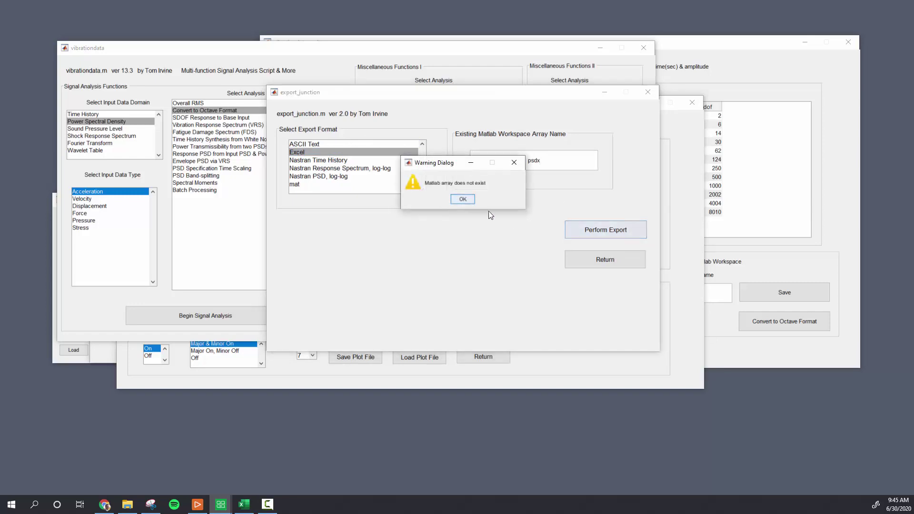
pyautogui.click(462, 199)
# Step: Change the array name for the export to psd_o
pyautogui.click(542, 160)
pyautogui.press('BackSpace')
pyautogui.write('_o')
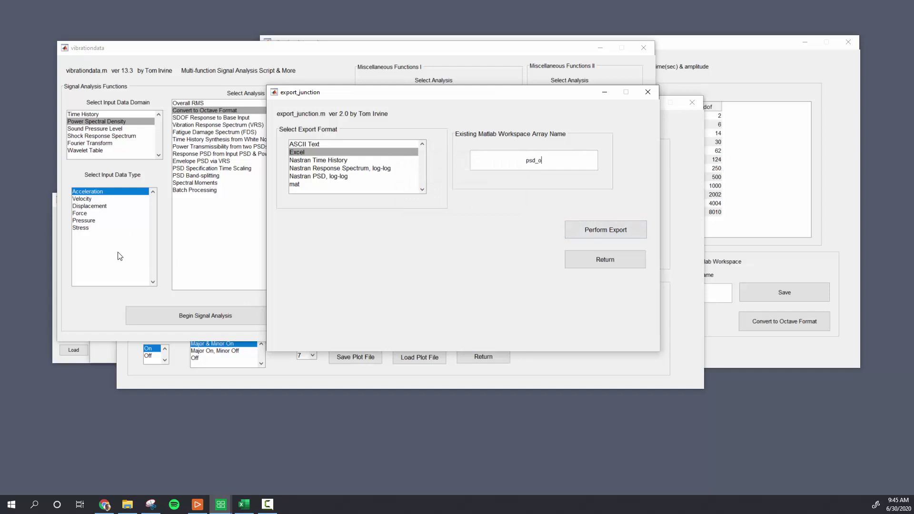
# Step: Move the main window off the Workspace window and refresh the workspace list to check the saved array names
pyautogui.click(56, 204)
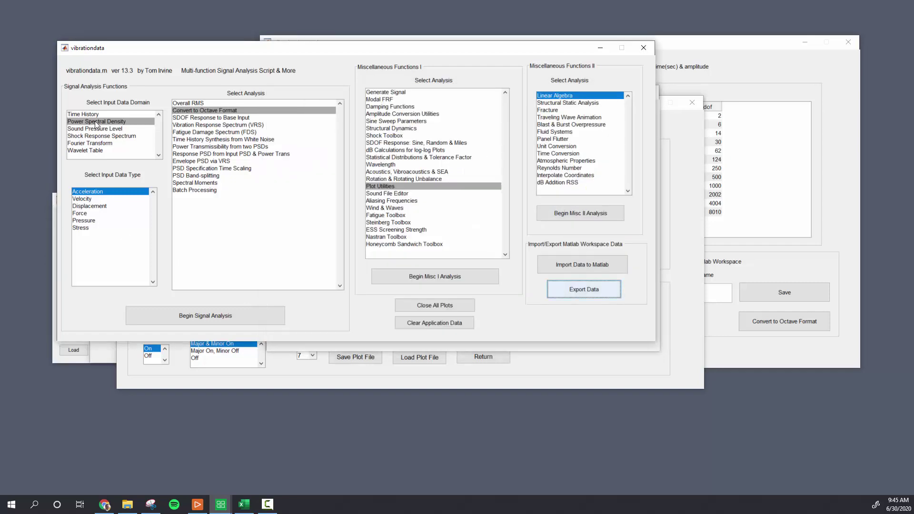
pyautogui.moveTo(110, 50); pyautogui.dragTo(142, 36)
pyautogui.click(73, 205)
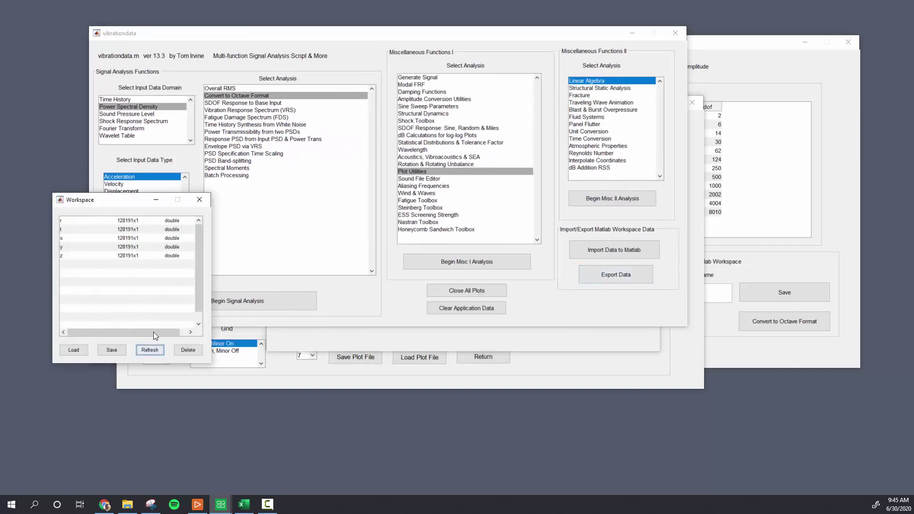
pyautogui.click(151, 349)
pyautogui.click(819, 224)
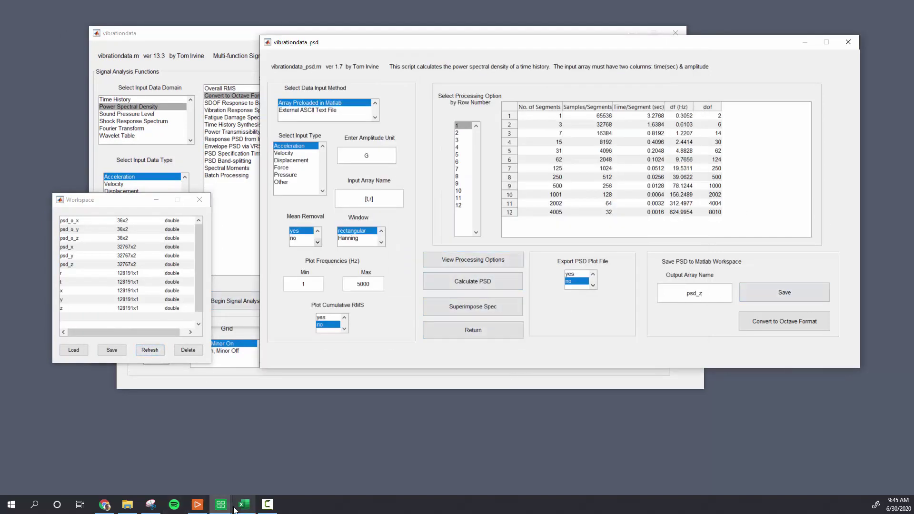
# Step: Return to the export window and export the array psd_o_x to the Desktop as psd_x.xls
pyautogui.moveTo(217, 508)
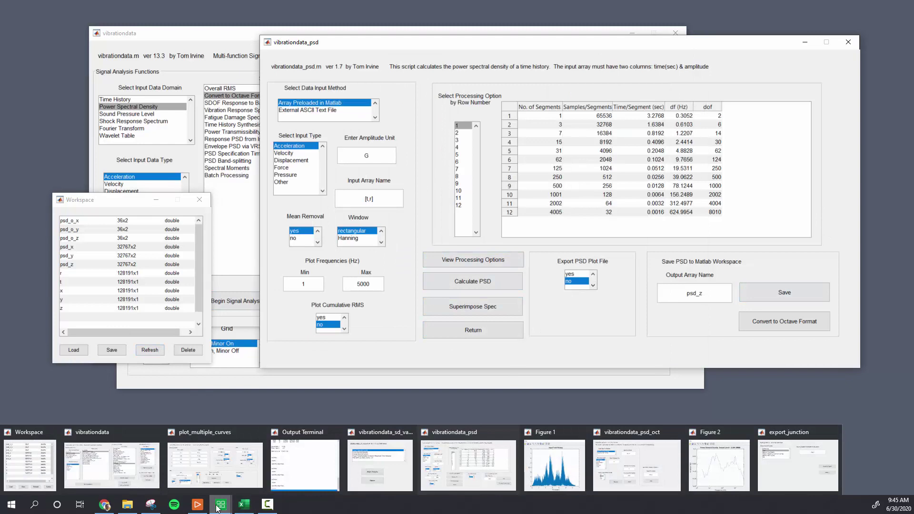
pyautogui.click(797, 464)
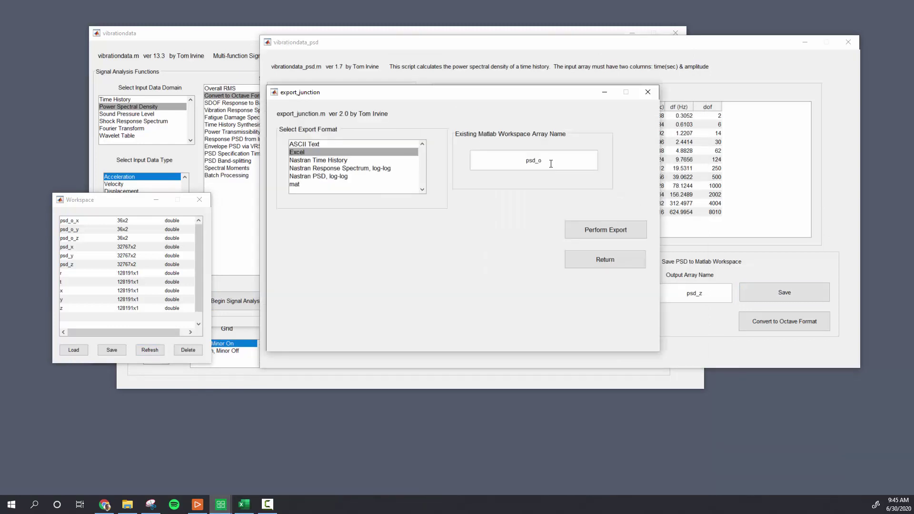
pyautogui.write('_x')
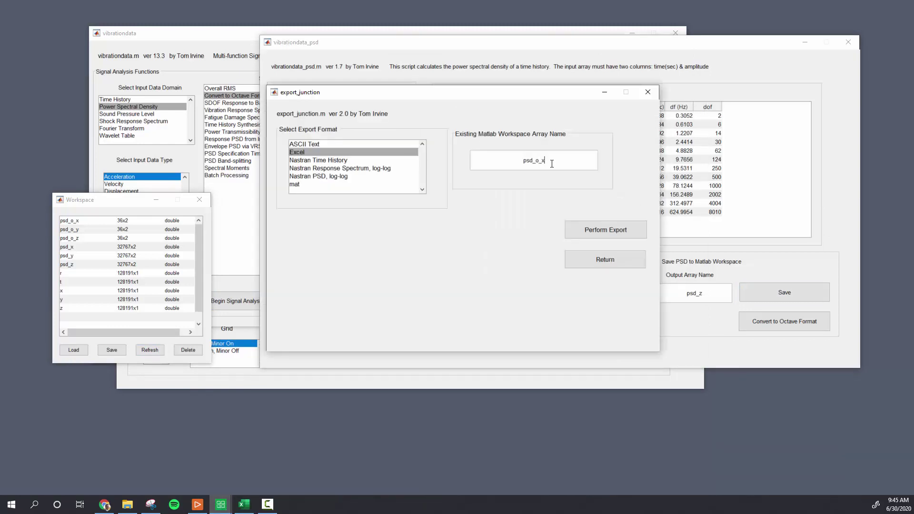
pyautogui.click(590, 224)
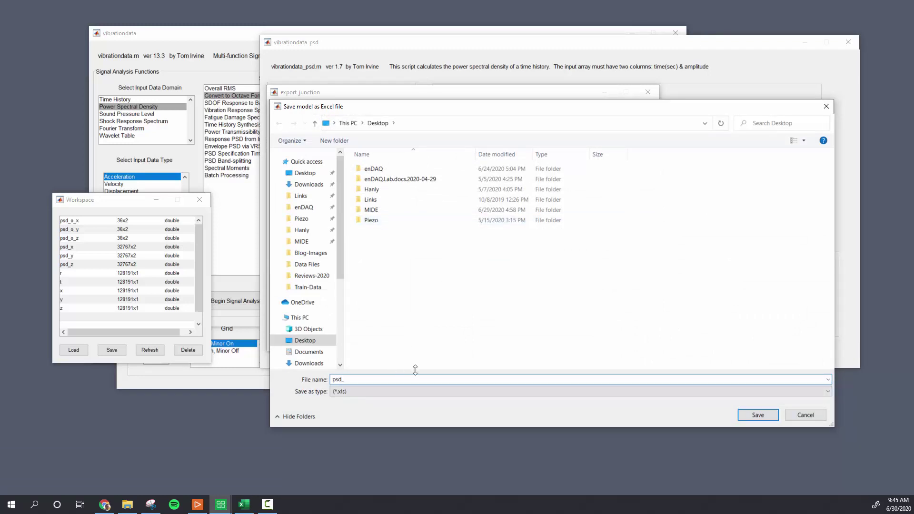
pyautogui.write('psd_')
pyautogui.press('Return')
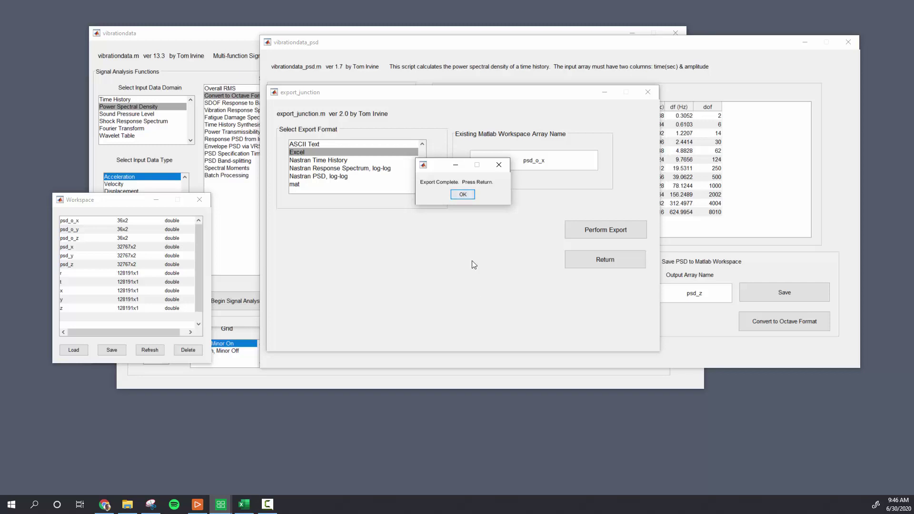
pyautogui.click(461, 194)
# Step: Export the array psd_o_y to the Desktop as the Excel file psd_y.xls
pyautogui.click(559, 159)
pyautogui.press('BackSpace')
pyautogui.write('y')
pyautogui.click(597, 223)
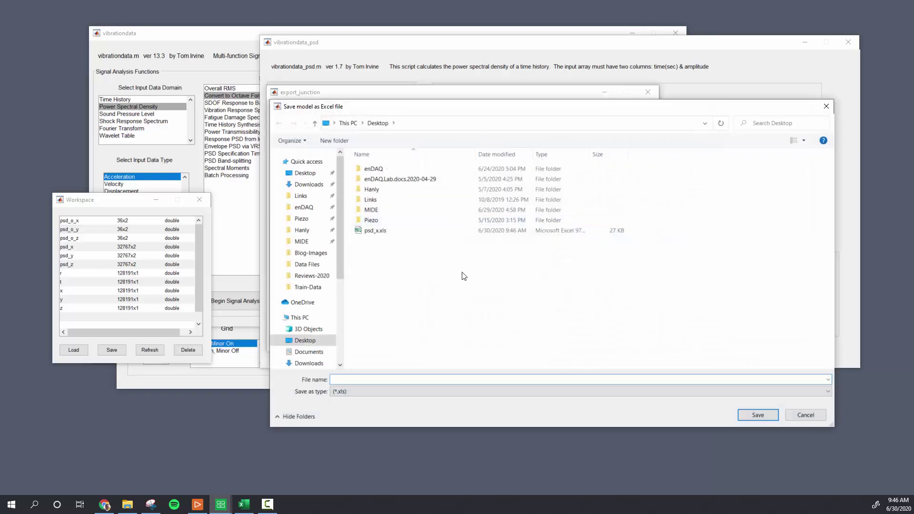
pyautogui.click(396, 231)
pyautogui.click(344, 378)
pyautogui.click(346, 378)
pyautogui.press('BackSpace')
pyautogui.write('y')
pyautogui.click(758, 411)
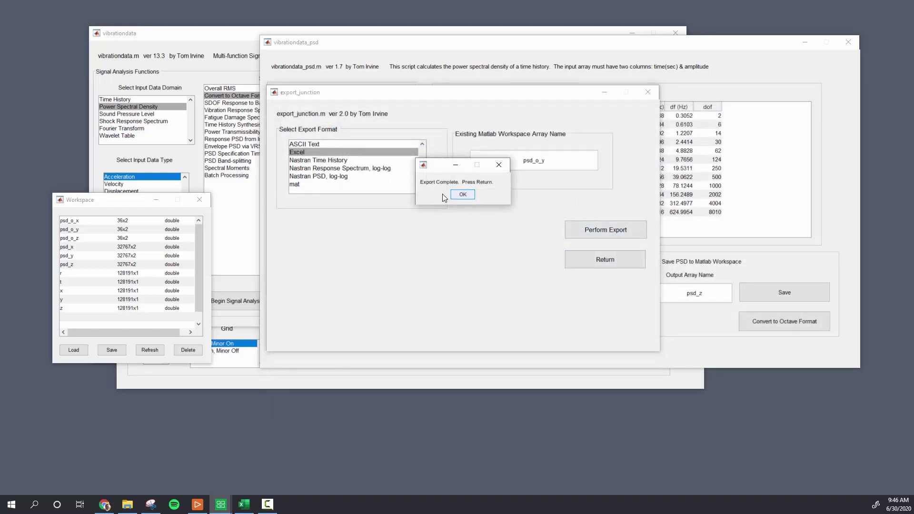
pyautogui.click(464, 195)
# Step: Export the array psd_o_z to the Desktop as the Excel file psd_z.xls
pyautogui.click(579, 158)
pyautogui.press('BackSpace')
pyautogui.write('z')
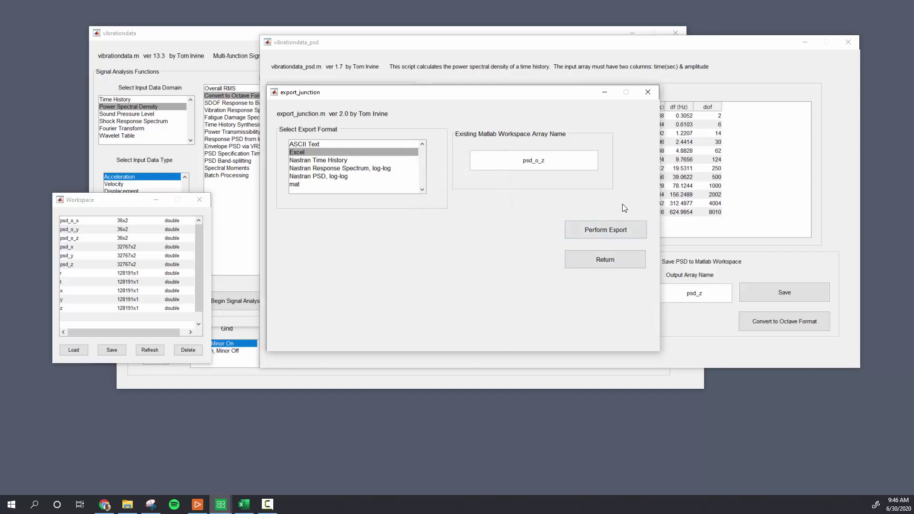
pyautogui.click(621, 232)
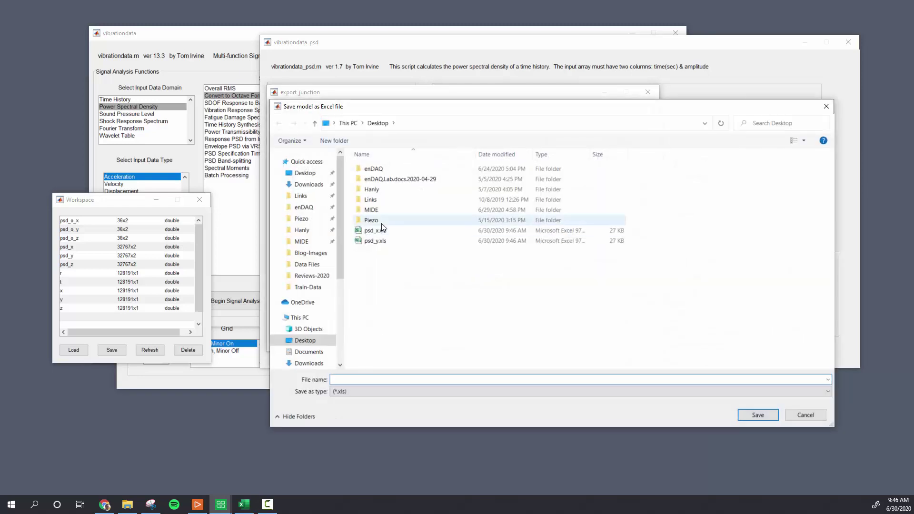
pyautogui.click(375, 240)
pyautogui.click(350, 378)
pyautogui.click(344, 379)
pyautogui.press('Delete')
pyautogui.write('z')
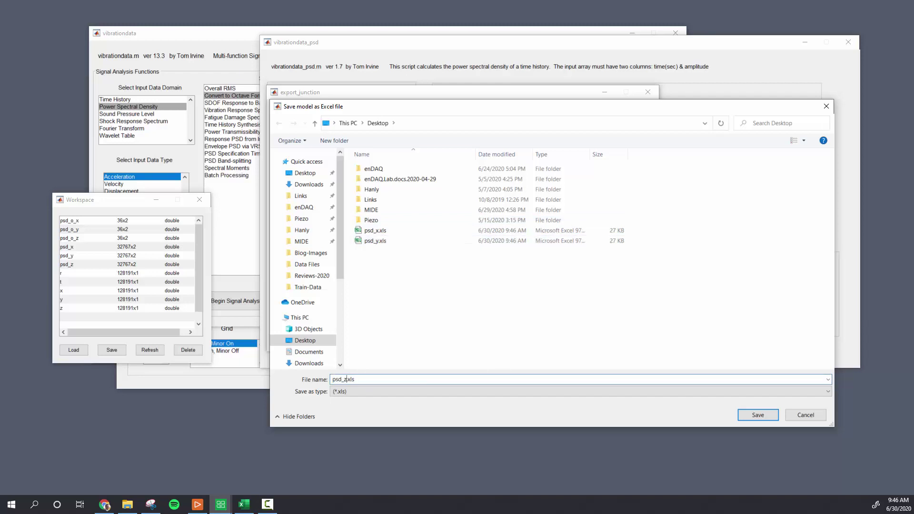
pyautogui.click(758, 414)
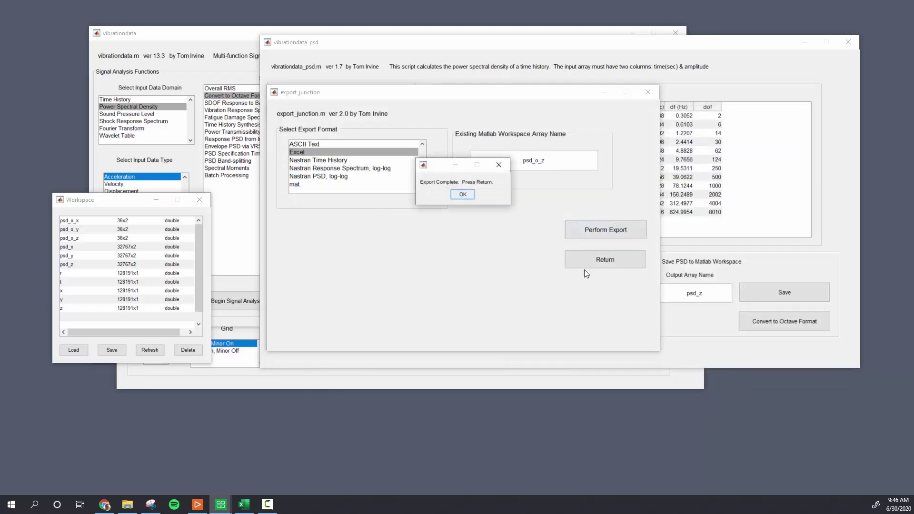
pyautogui.click(465, 198)
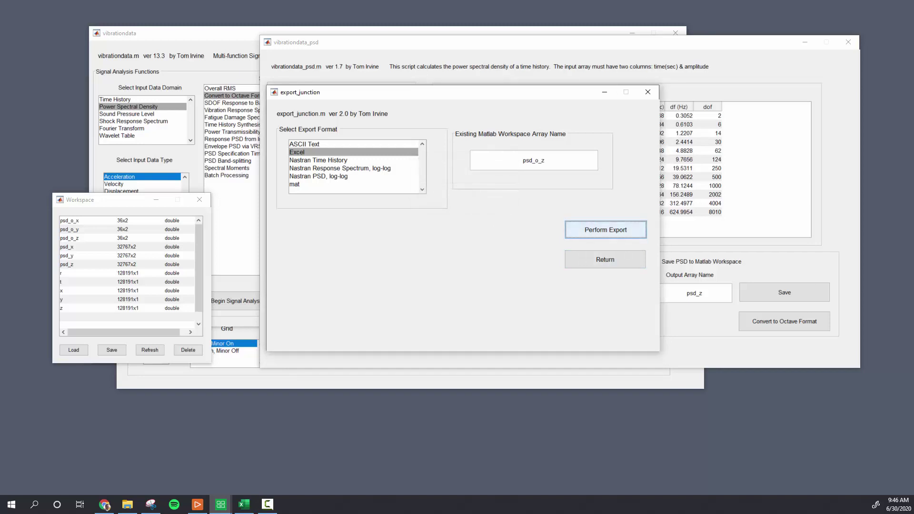
# Step: Open the exported psd_x, psd_y and psd_z files in Excel and arrange their windows so the data columns are accessible
pyautogui.moveTo(492, 364); pyautogui.dragTo(490, 415)
pyautogui.doubleClick(490, 416)
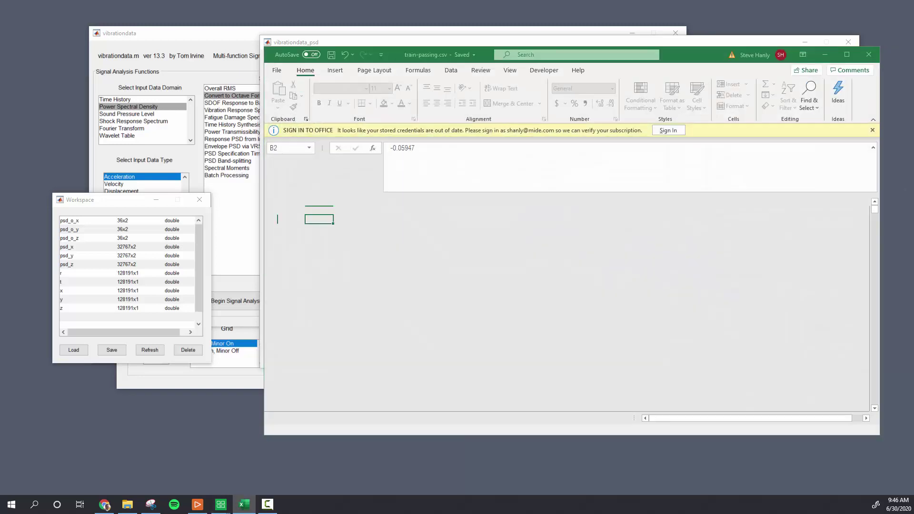
pyautogui.hotkey('ctrl', 'a')
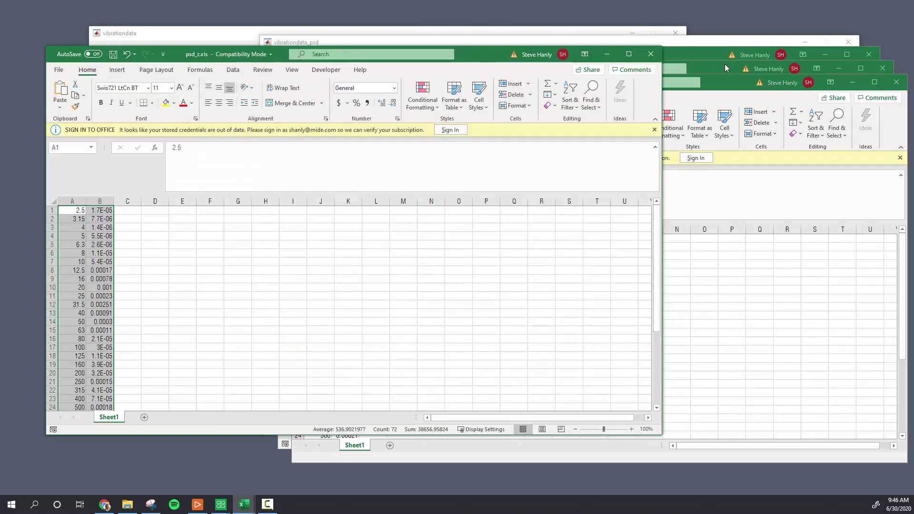
pyautogui.click(717, 71)
pyautogui.moveTo(718, 71); pyautogui.dragTo(637, 42)
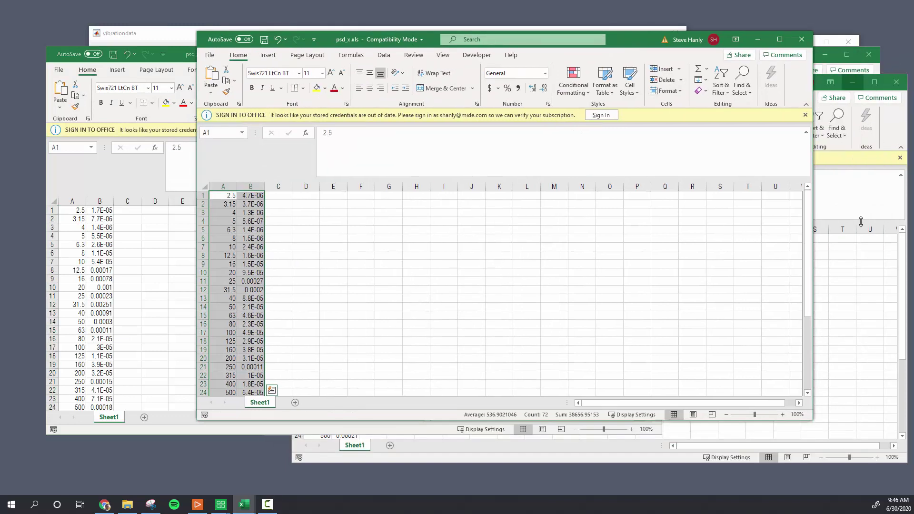
# Step: Copy column B of psd_y.xls into column C of psd_x.xls
pyautogui.click(851, 306)
pyautogui.click(345, 229)
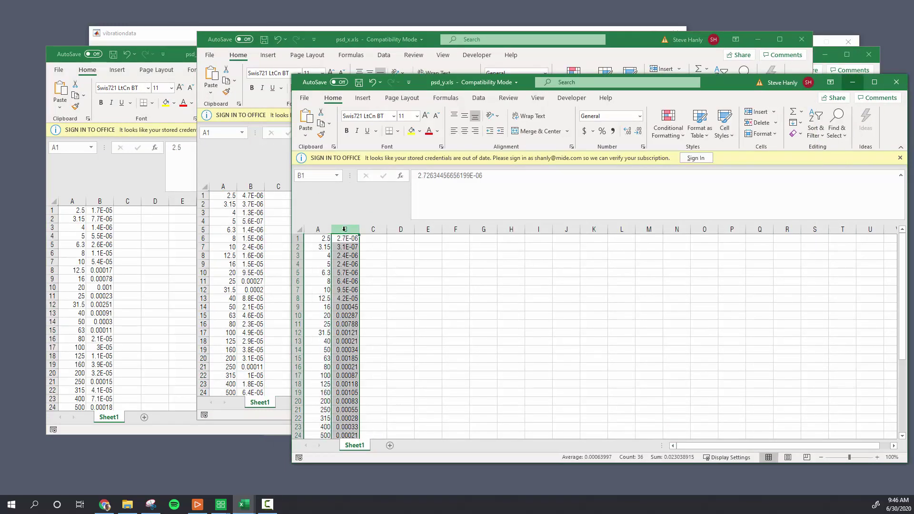
pyautogui.hotkey('ctrl', 'c')
pyautogui.click(276, 186)
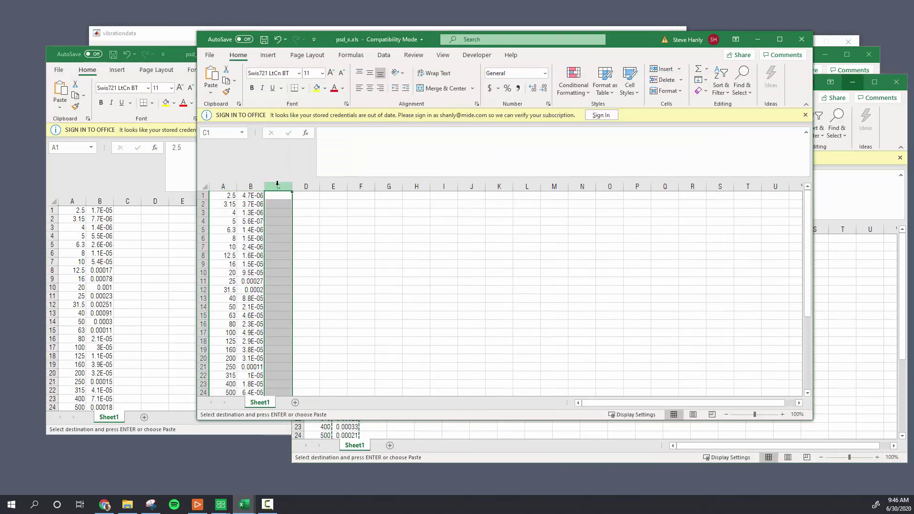
pyautogui.press('Return')
# Step: Try to copy column B of psd_z.xls and close that workbook while keeping the copied data on the clipboard
pyautogui.click(72, 201)
pyautogui.click(100, 201)
pyautogui.hotkey('ctrl', 'c')
pyautogui.click(650, 53)
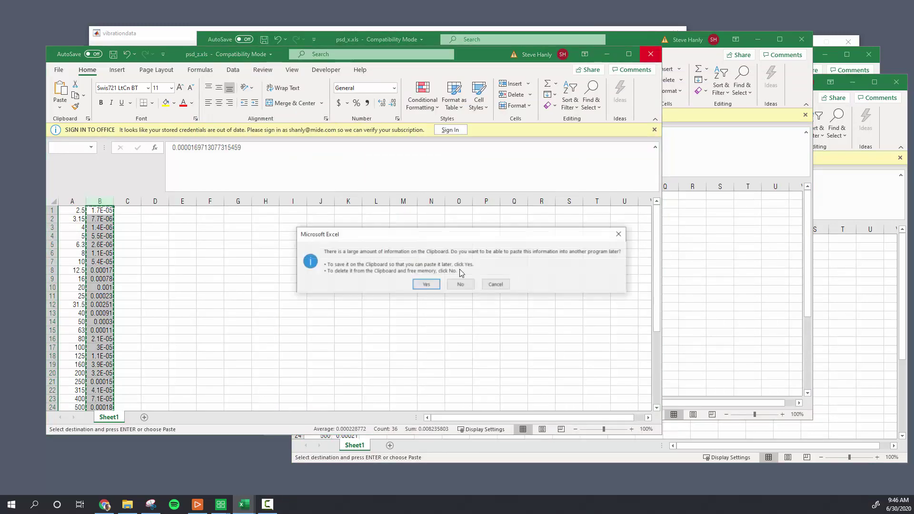
pyautogui.click(426, 285)
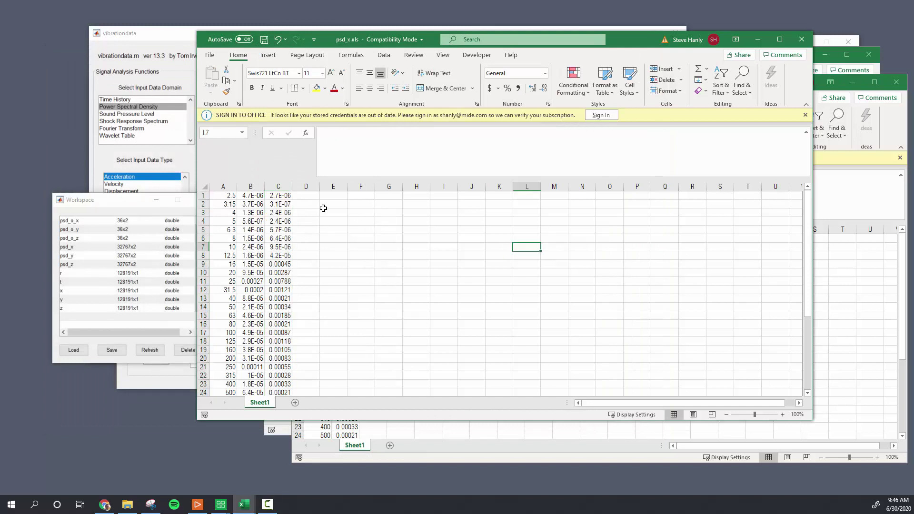
# Step: Copy column B of the reopened psd_z.xls into column D of psd_x.xls
pyautogui.click(307, 187)
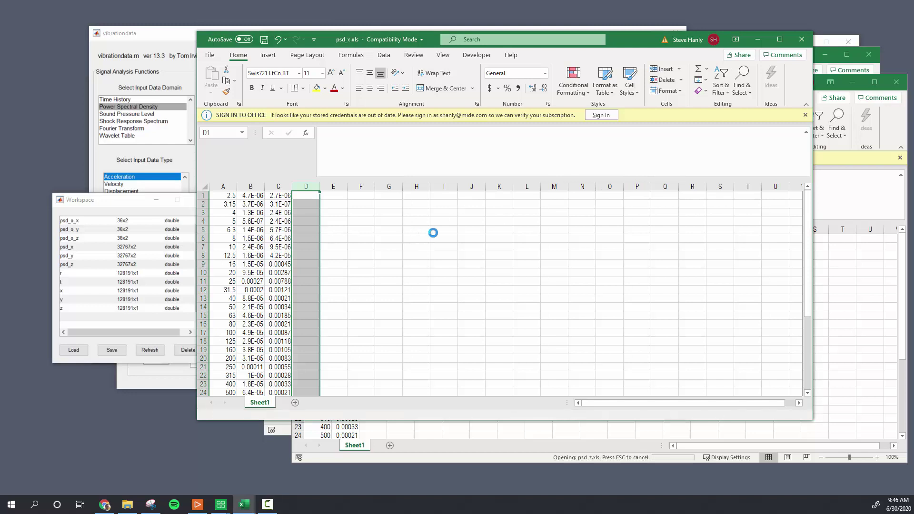
pyautogui.click(269, 200)
pyautogui.hotkey('ctrl', 'c')
pyautogui.click(626, 38)
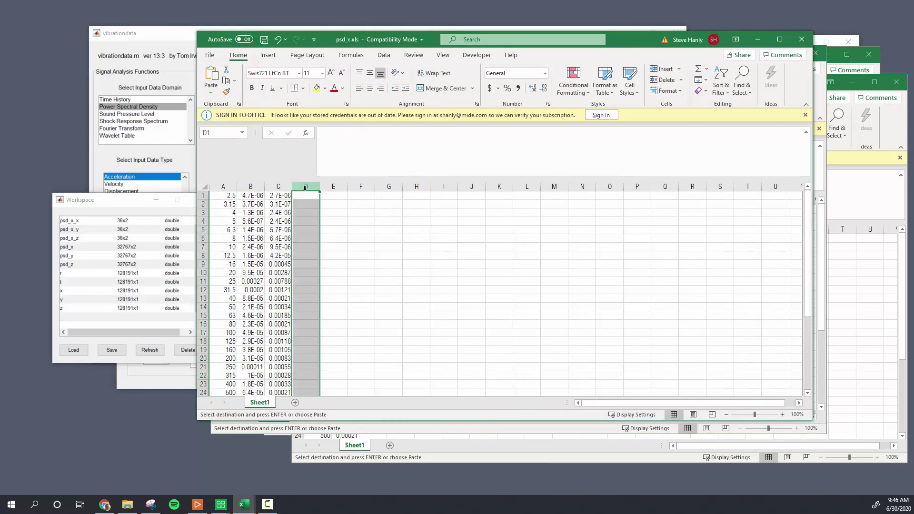
pyautogui.hotkey('ctrl', 'v')
pyautogui.click(339, 199)
pyautogui.press('Escape')
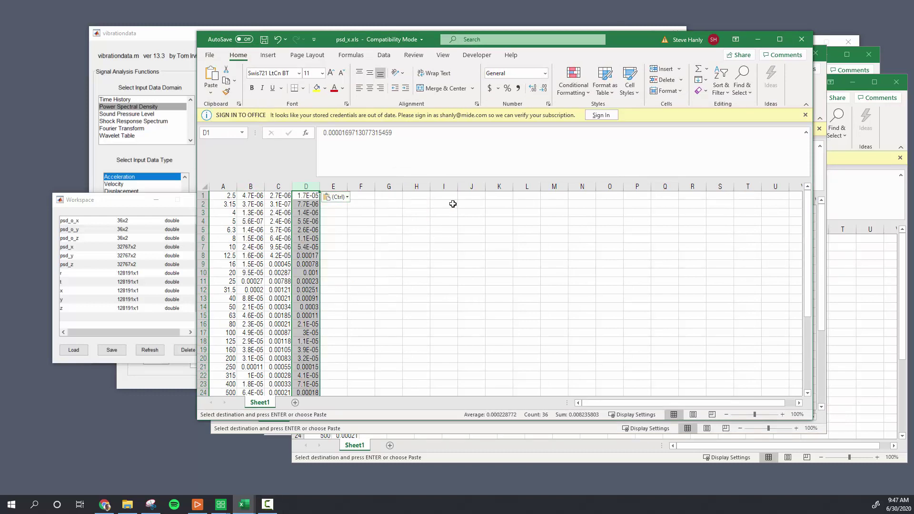
# Step: Enter the formula =(B1^2+C1^2+D1^2)^.5 in cell E1 of psd_x.xls and fill it down for all data rows
pyautogui.click(447, 196)
pyautogui.press('Left')
pyautogui.press('Left')
pyautogui.press('Left')
pyautogui.press('Left')
pyautogui.write('=')
pyautogui.press('Left')
pyautogui.press('Left')
pyautogui.press('BackSpace')
pyautogui.press('BackSpace')
pyautogui.write('(')
pyautogui.press('Left')
pyautogui.press('Left')
pyautogui.press('Left')
pyautogui.write('^x')
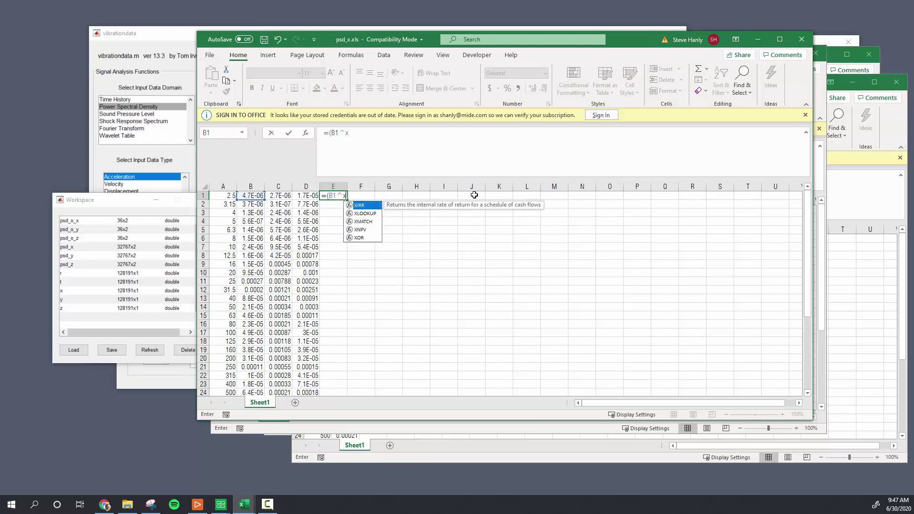
pyautogui.press('BackSpace')
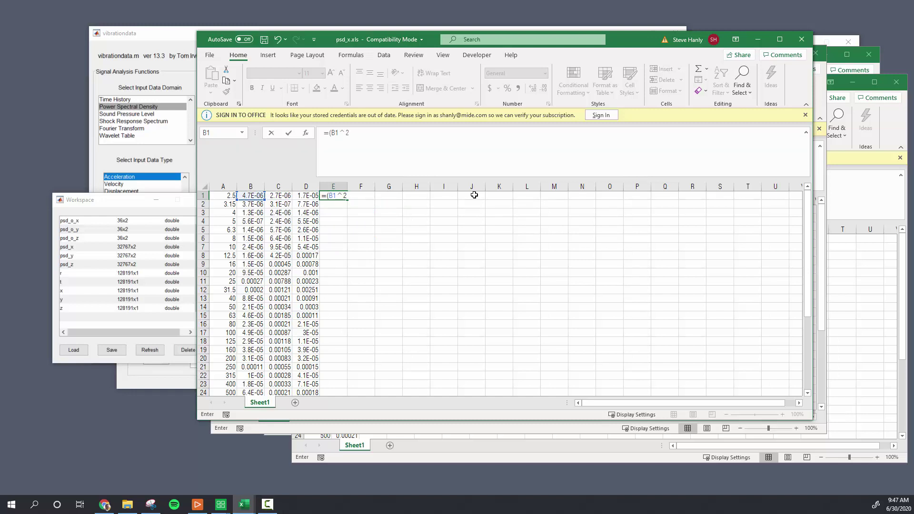
pyautogui.write('2+')
pyautogui.press('Left')
pyautogui.press('Left')
pyautogui.press('Left')
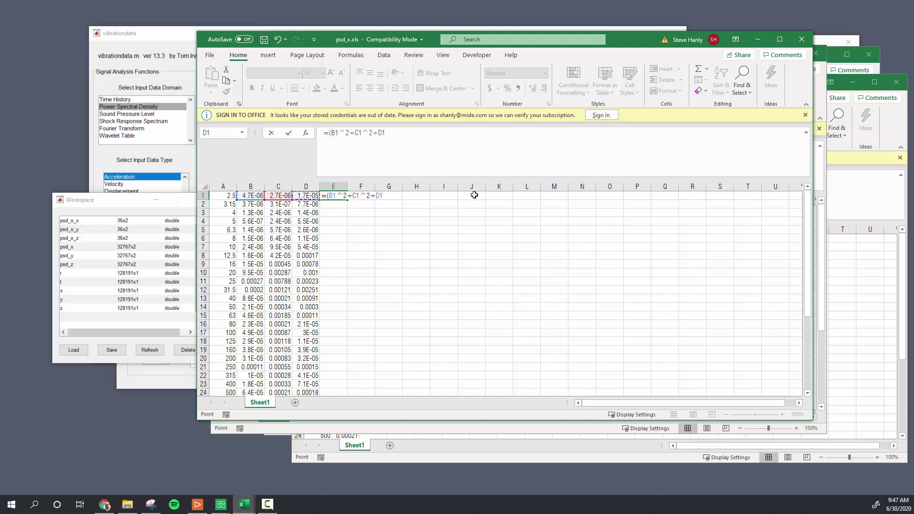
pyautogui.write('^2)^.5')
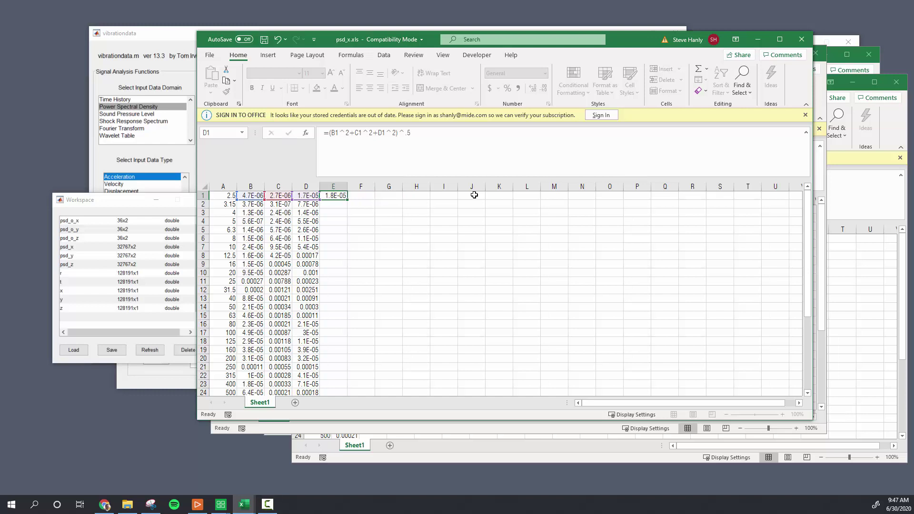
pyautogui.press('Return')
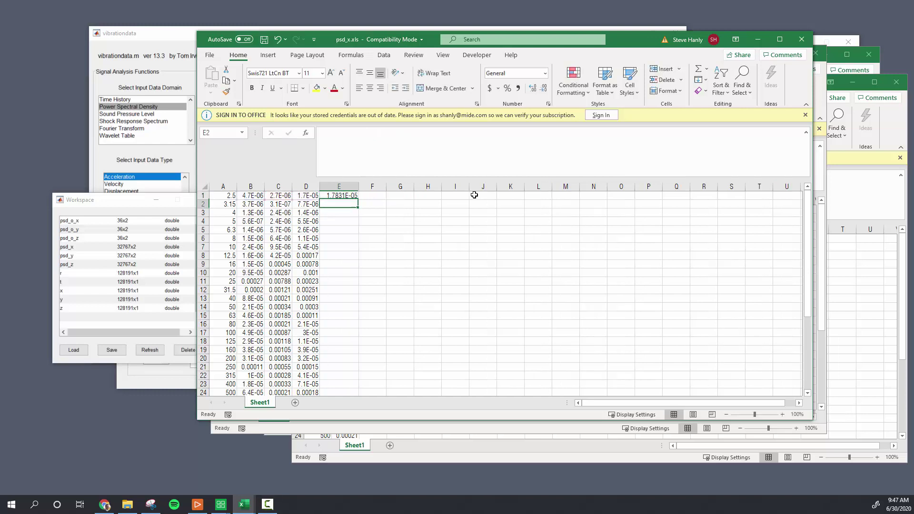
pyautogui.click(355, 196)
pyautogui.doubleClick(360, 201)
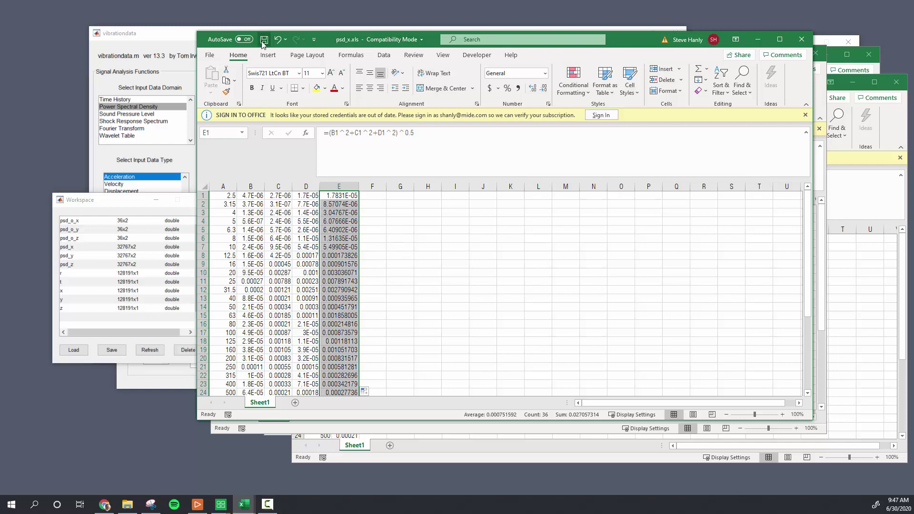
# Step: Save the combined sheet to the Desktop as psds in CSV (Comma delimited) format
pyautogui.click(209, 56)
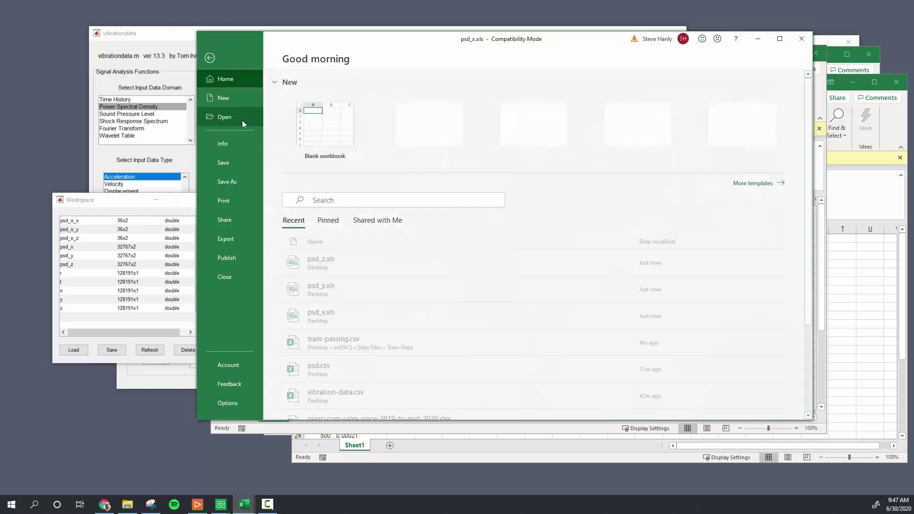
pyautogui.click(239, 180)
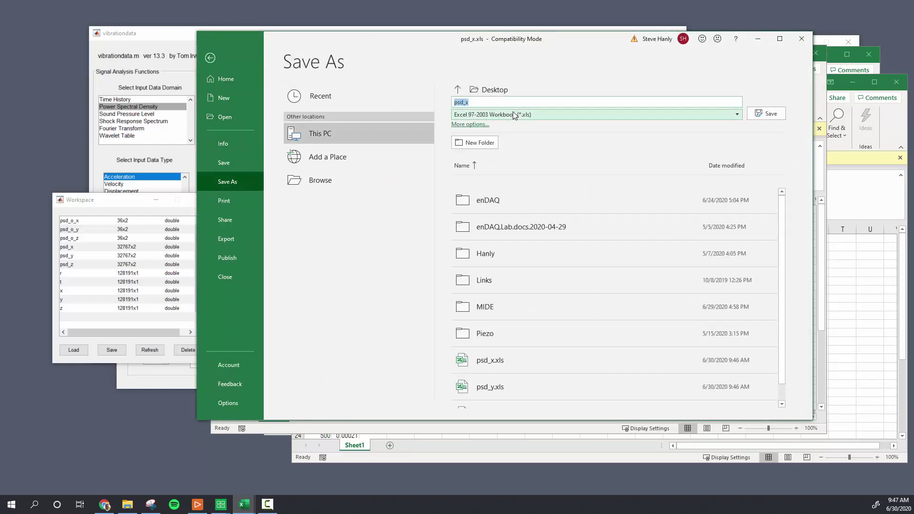
pyautogui.click(514, 115)
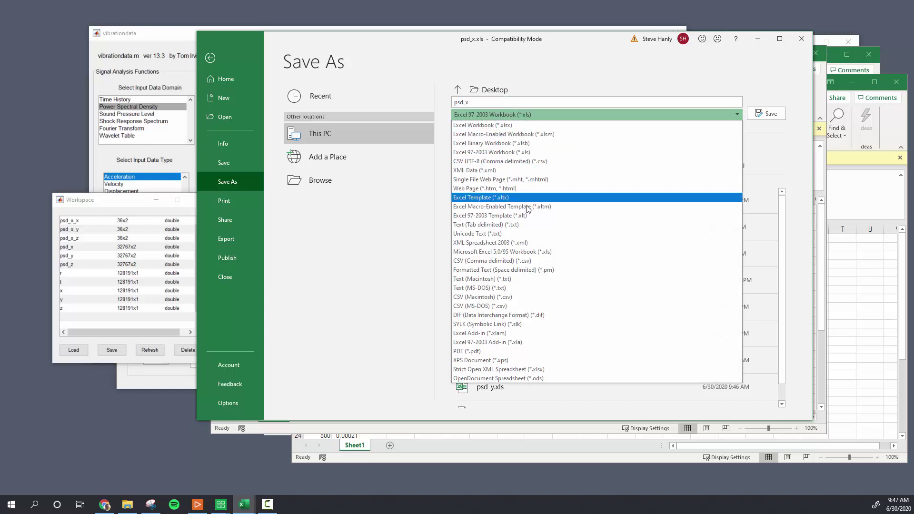
pyautogui.click(499, 260)
pyautogui.click(473, 103)
pyautogui.click(473, 103)
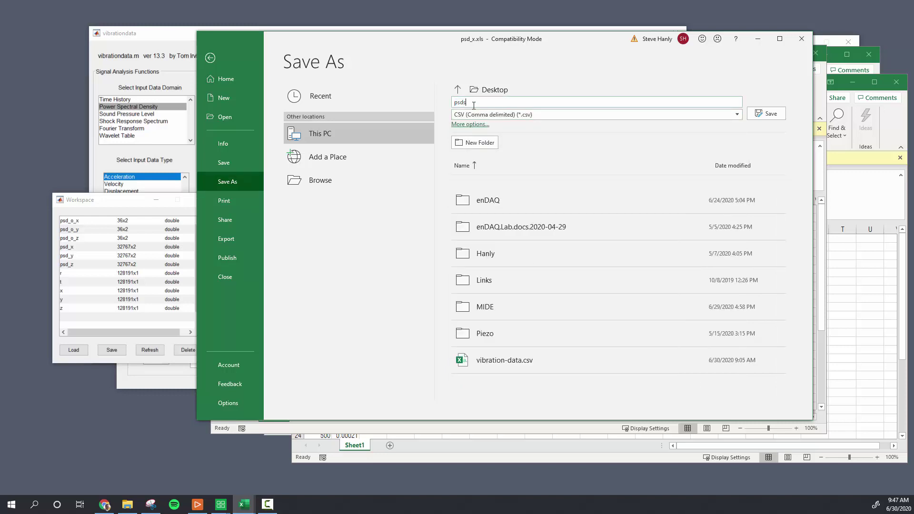
pyautogui.click(782, 118)
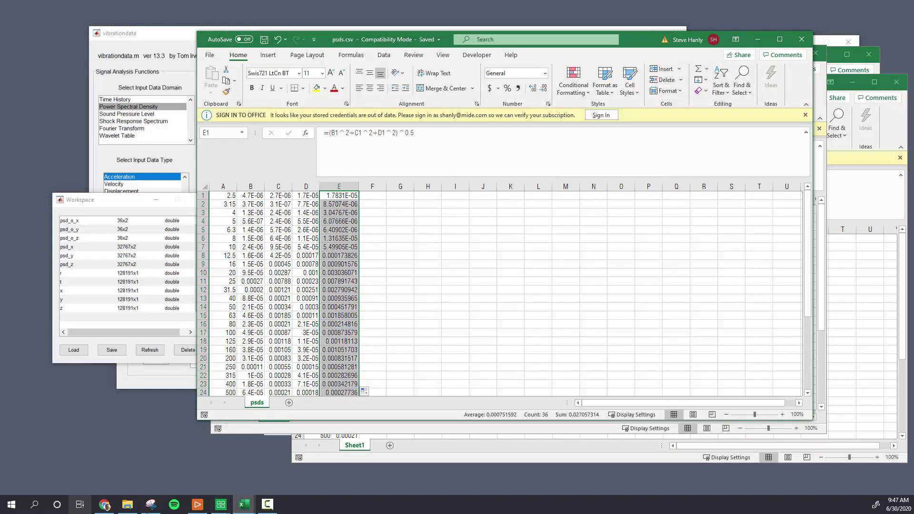
# Step: Switch to vibrationdata and import the CSV file psds.csv from the Desktop under the array name psds
pyautogui.moveTo(197, 504)
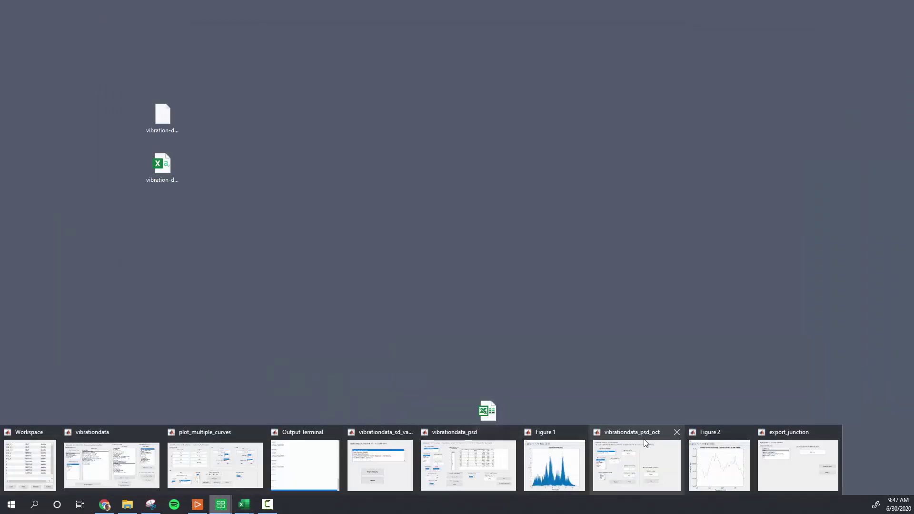
pyautogui.click(129, 464)
pyautogui.click(627, 256)
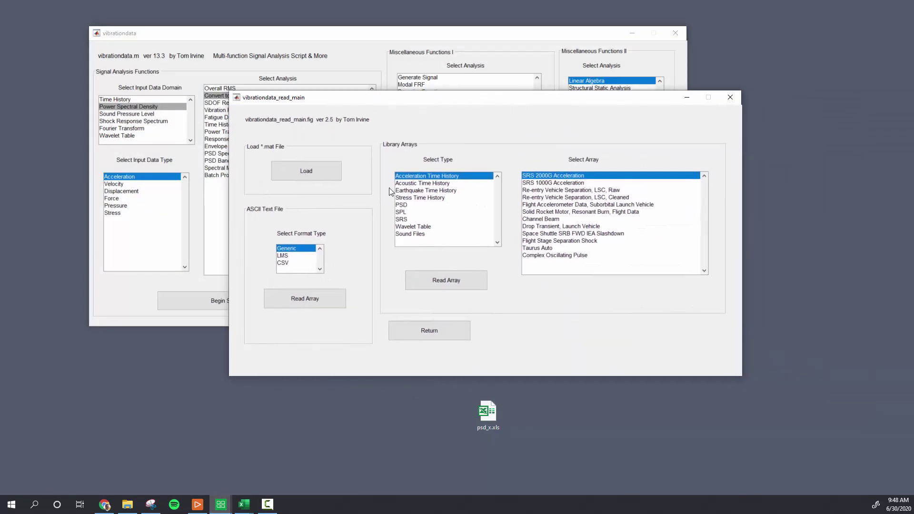
pyautogui.click(298, 262)
pyautogui.click(307, 296)
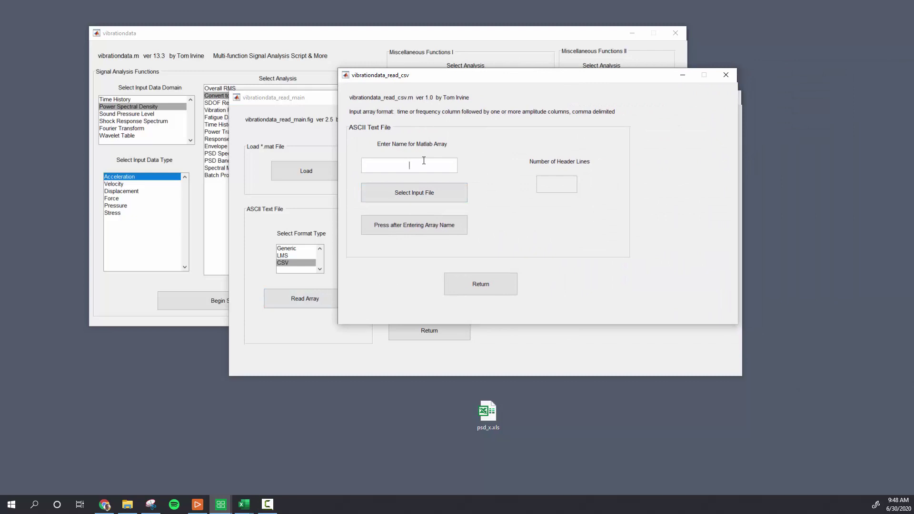
pyautogui.write('psds')
pyautogui.click(436, 187)
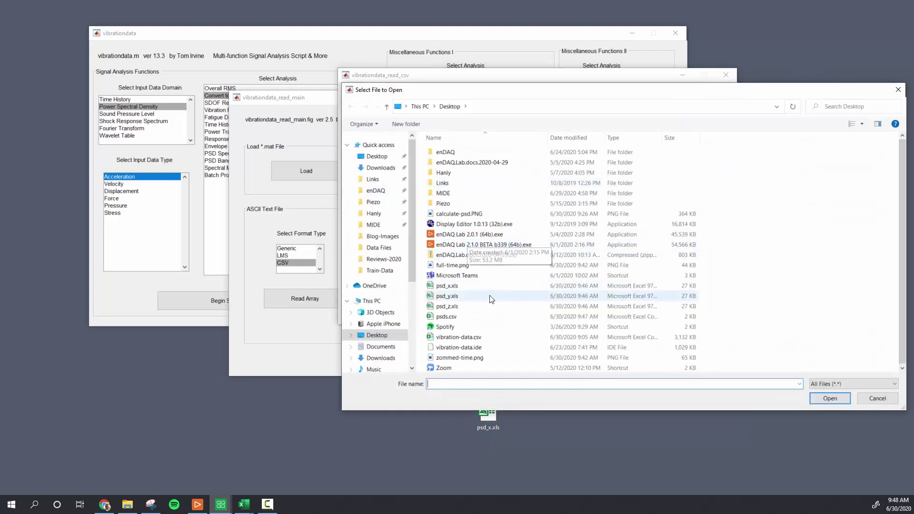
pyautogui.doubleClick(484, 317)
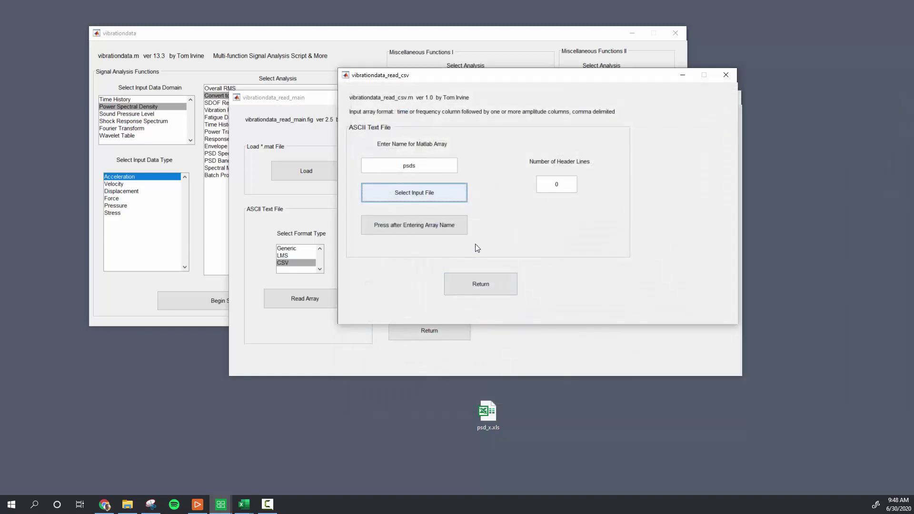
pyautogui.click(453, 220)
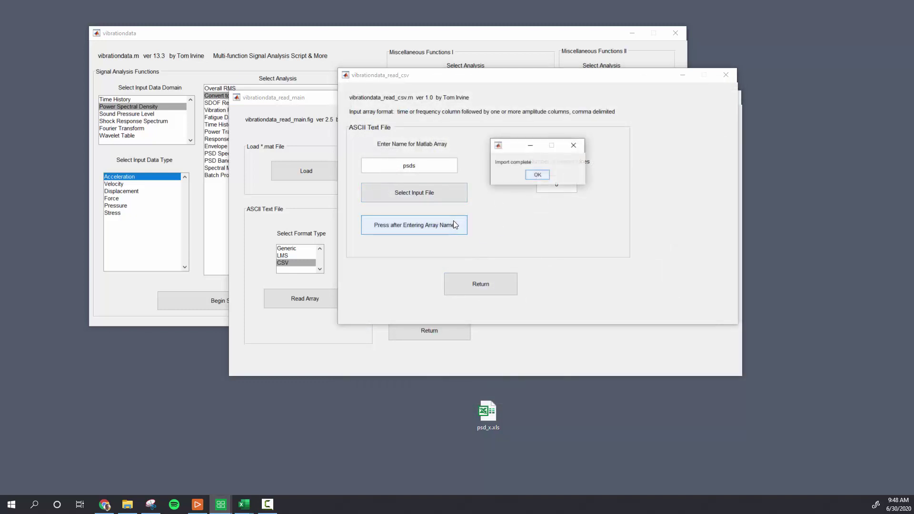
pyautogui.click(537, 174)
# Step: Bring up the Workspace window and refresh its array list to check the imported psds arrays
pyautogui.click(228, 496)
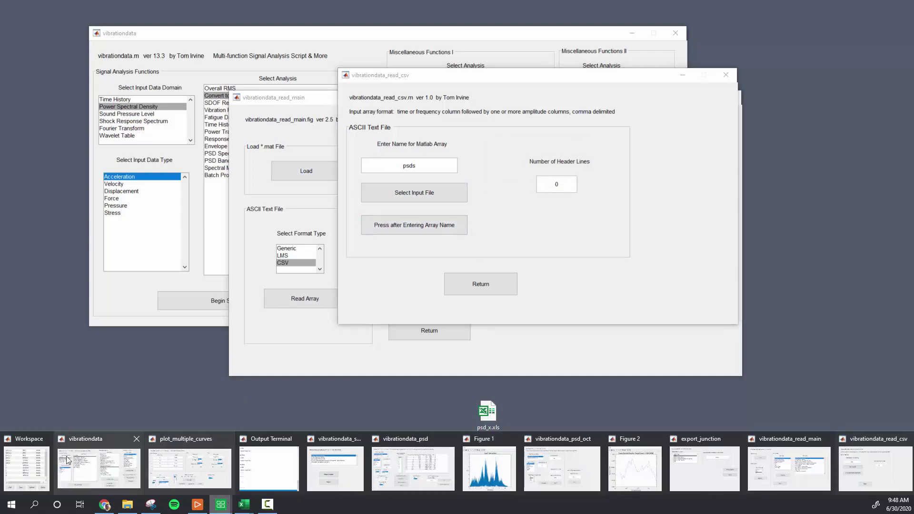
pyautogui.click(52, 436)
pyautogui.click(150, 350)
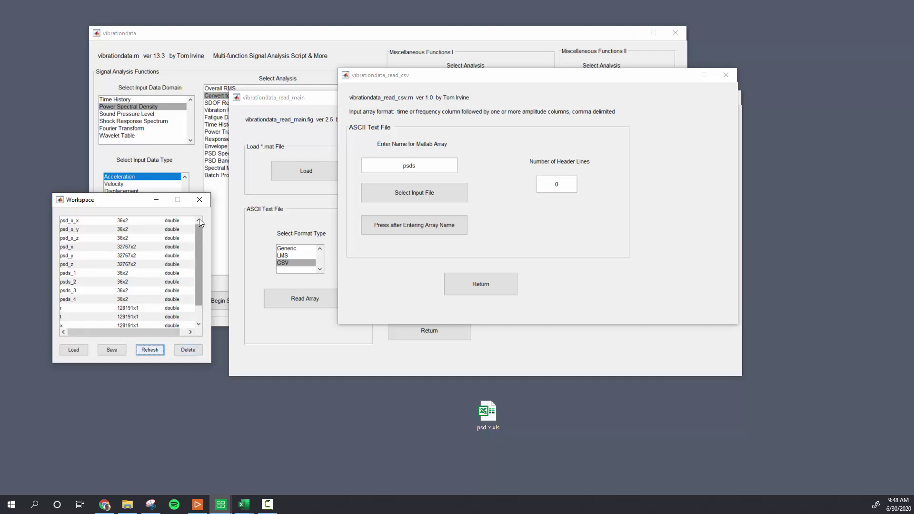
# Step: Calculate the Overall RMS of the acceleration PSD array psds_1 and spread out the resulting plot windows
pyautogui.click(240, 65)
pyautogui.click(253, 88)
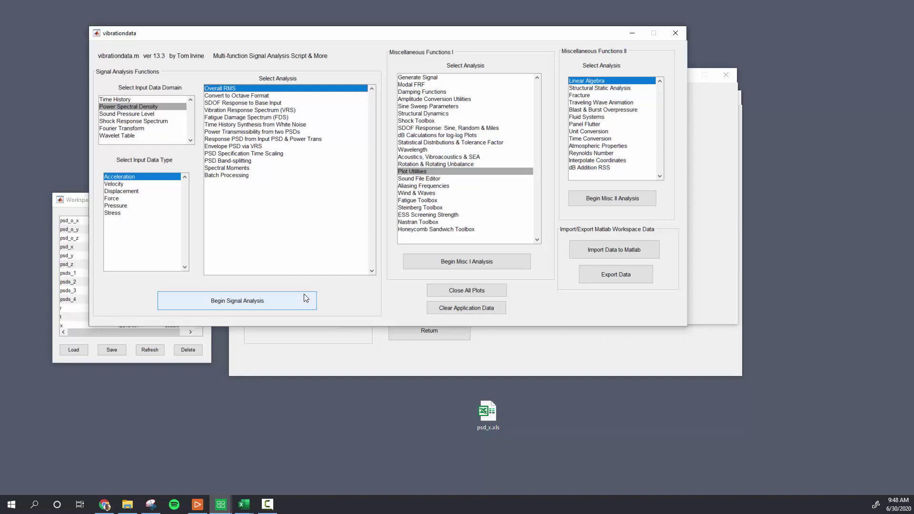
pyautogui.click(290, 305)
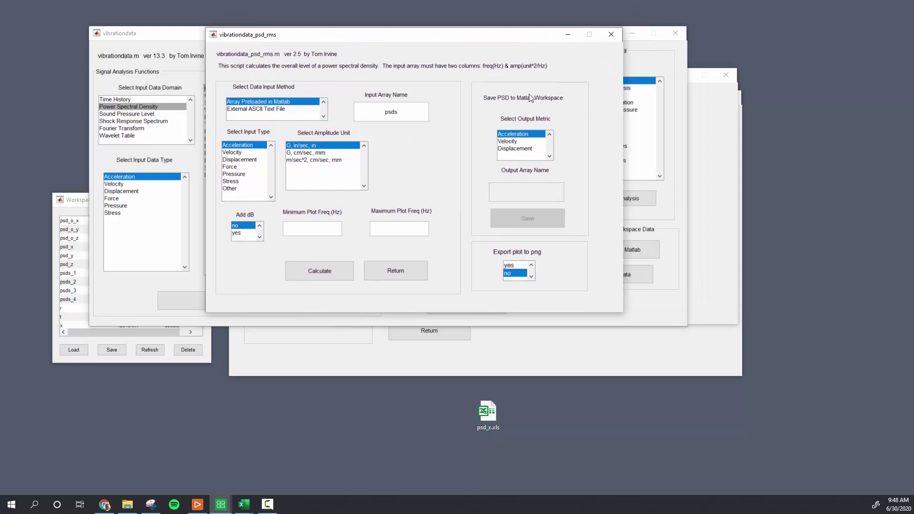
pyautogui.write('_1')
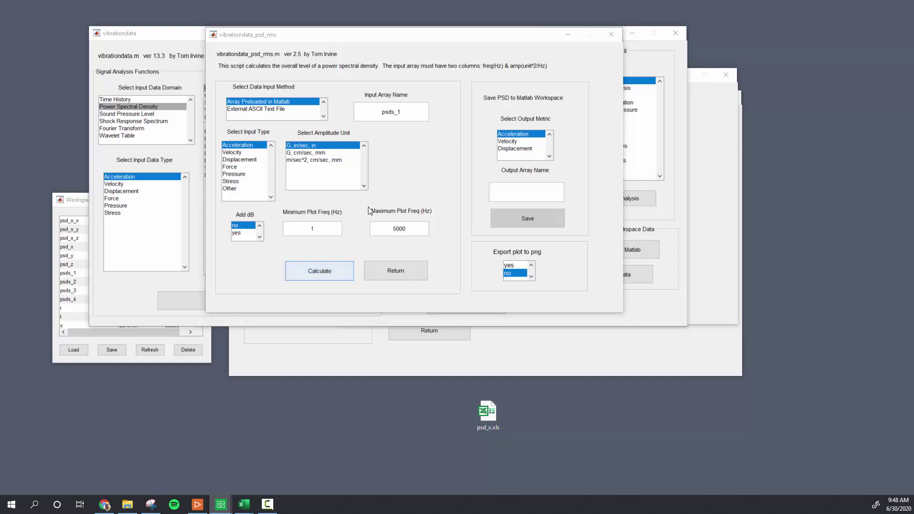
pyautogui.click(323, 273)
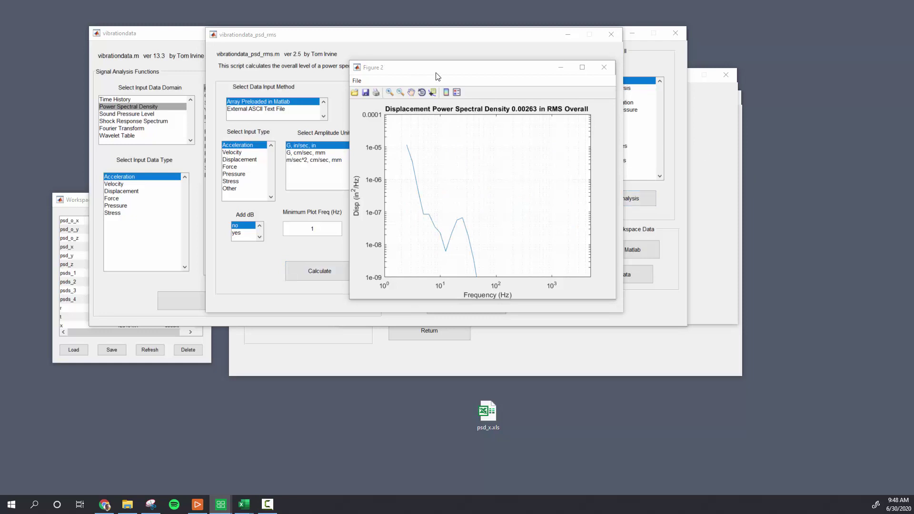
pyautogui.moveTo(486, 67); pyautogui.dragTo(618, 97)
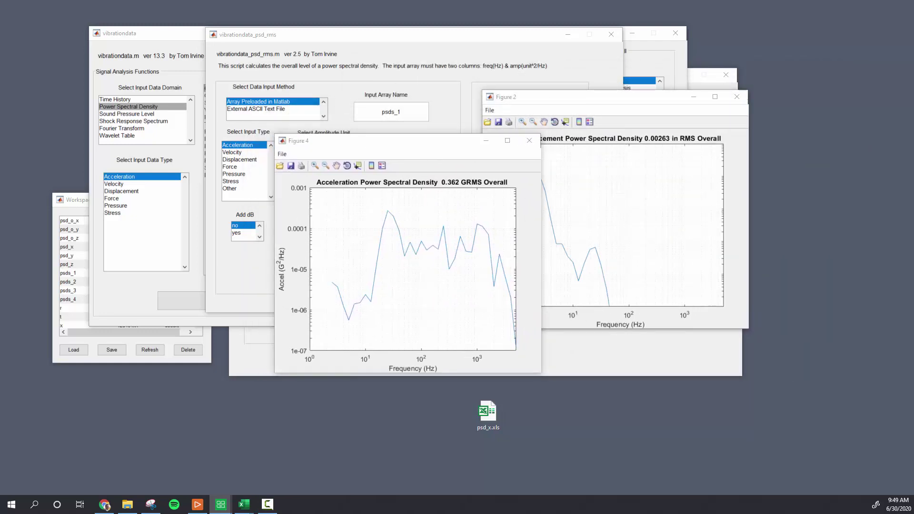
pyautogui.moveTo(666, 97); pyautogui.dragTo(766, 165)
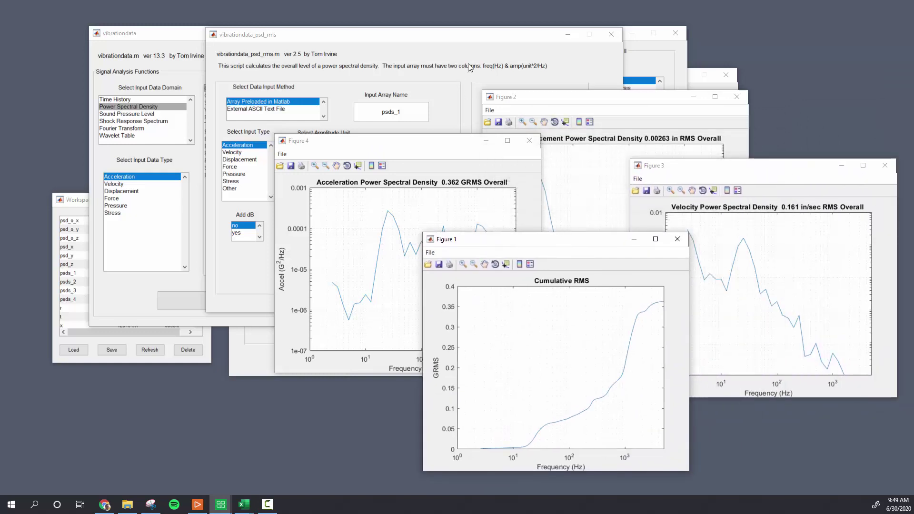
# Step: Save the velocity PSD of psds_1 to the Matlab workspace as psd_v_x
pyautogui.click(470, 65)
pyautogui.click(521, 142)
pyautogui.click(536, 190)
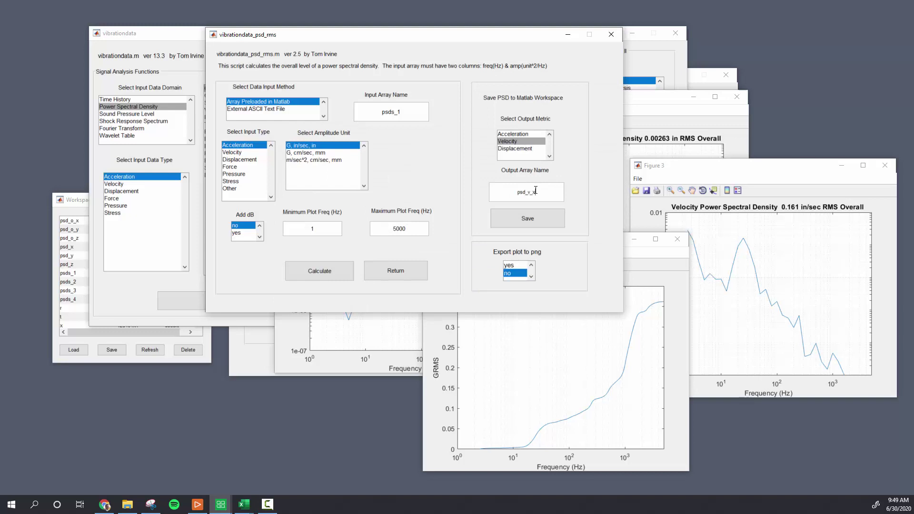
pyautogui.write('psd_v_x')
pyautogui.click(527, 218)
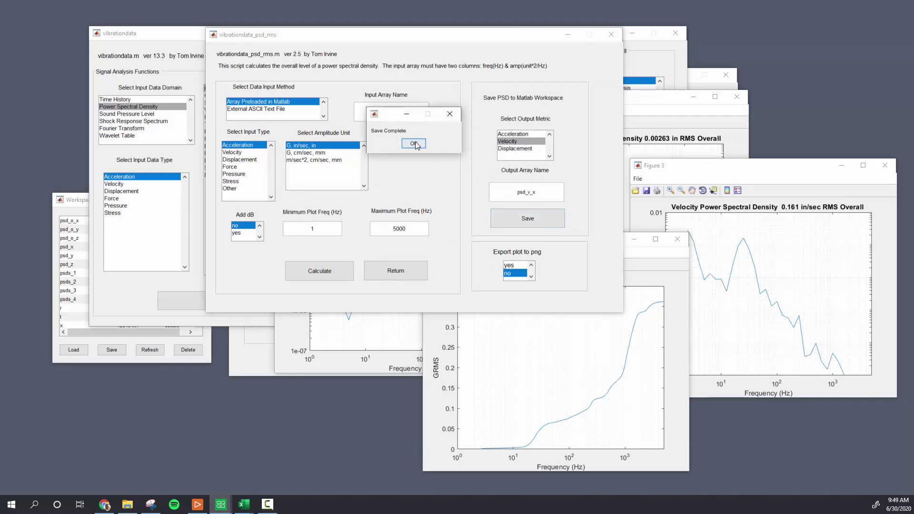
pyautogui.click(414, 141)
# Step: Calculate the overall RMS of the array psds_2 and return to the vibrationdata_psd_rms window
pyautogui.click(417, 111)
pyautogui.press('BackSpace')
pyautogui.write('2')
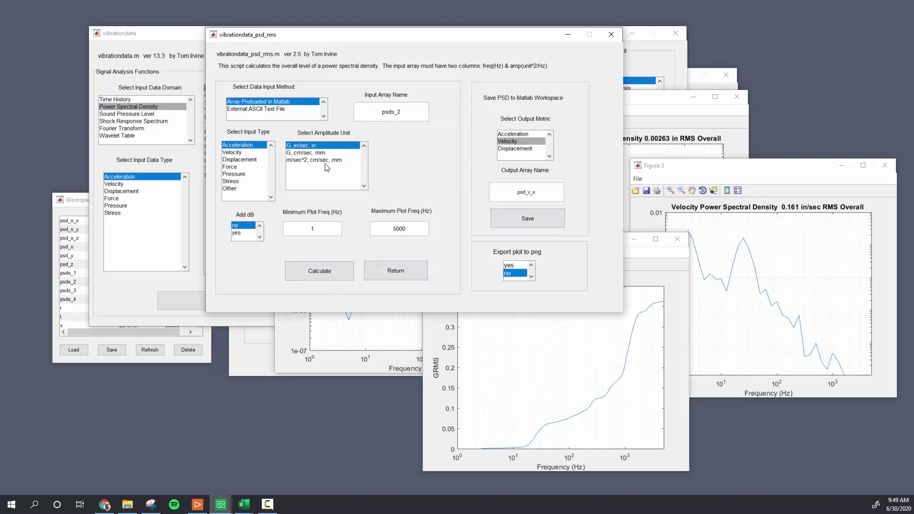
pyautogui.click(291, 270)
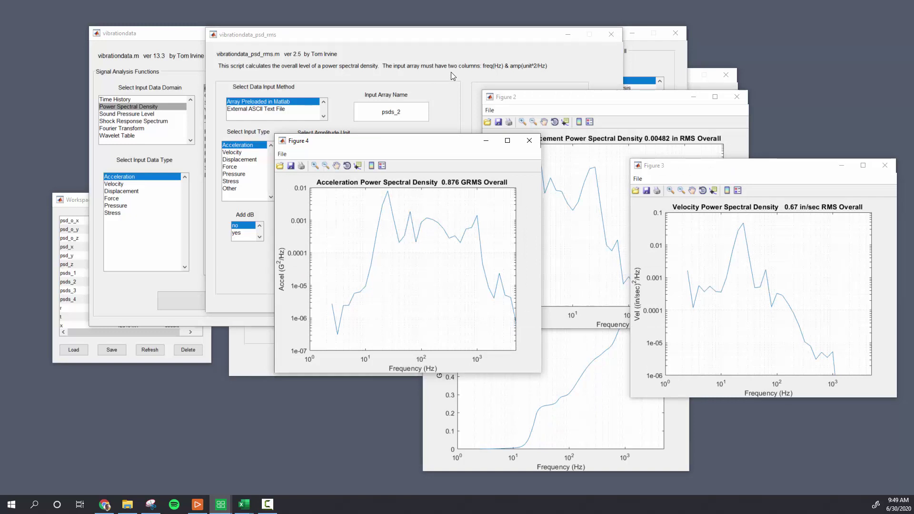
pyautogui.click(489, 62)
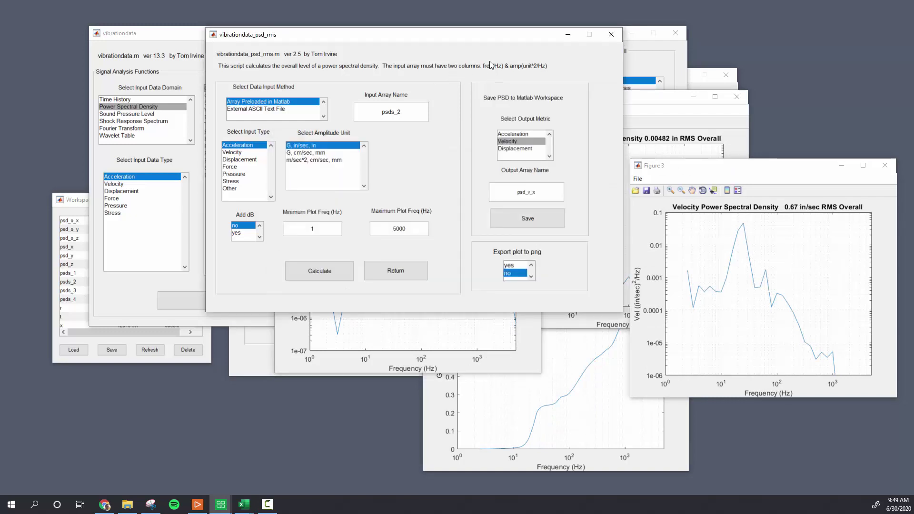
# Step: Save the velocity PSD of psds_2 to the Matlab workspace as psd_v_y
pyautogui.click(541, 194)
pyautogui.click(553, 214)
pyautogui.click(414, 143)
# Step: Calculate the overall RMS of psds_3 and save its velocity PSD to the workspace as psd_v_x
pyautogui.click(330, 274)
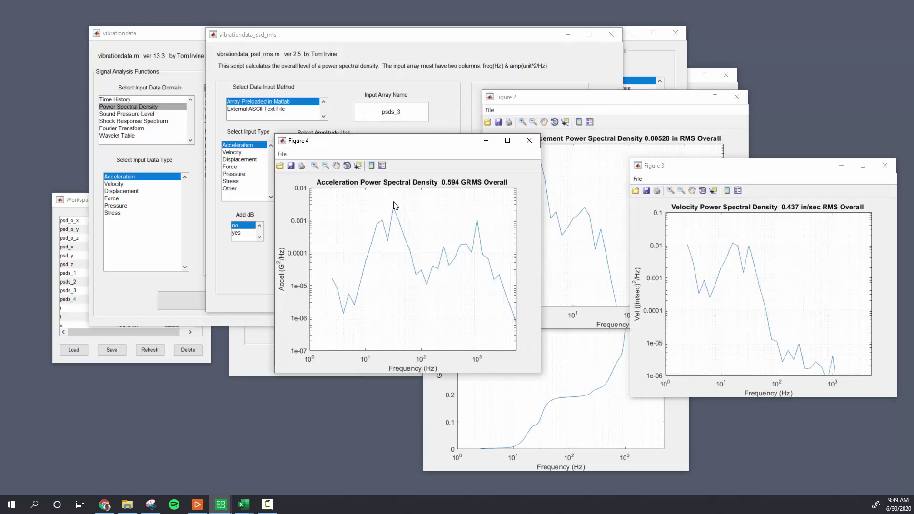
pyautogui.click(429, 113)
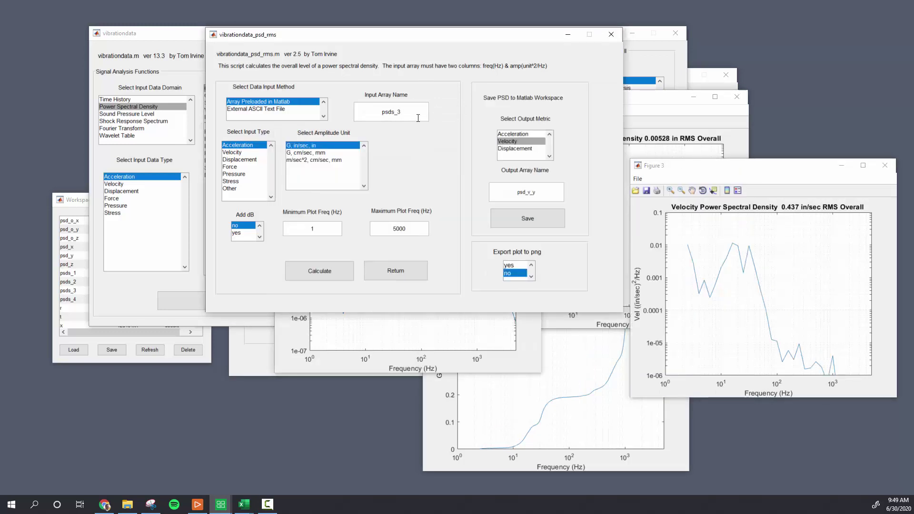
pyautogui.click(538, 192)
pyautogui.click(538, 217)
pyautogui.click(413, 143)
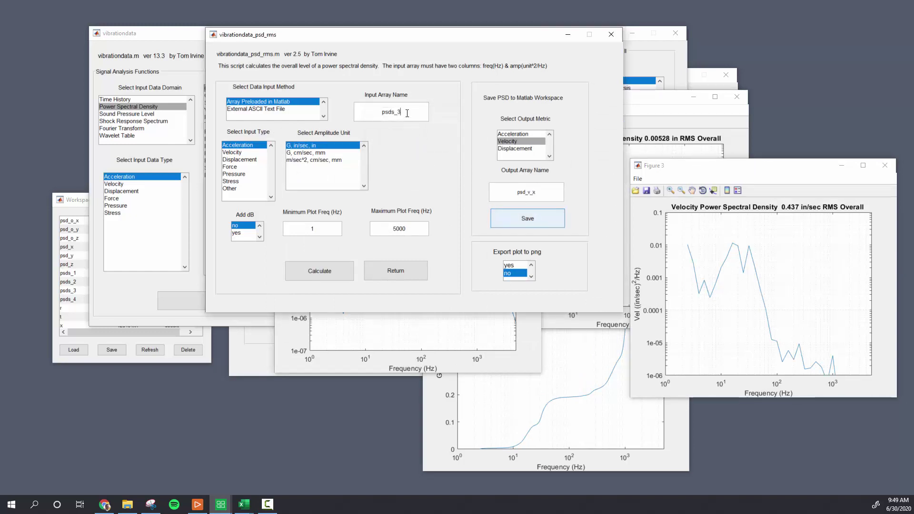
# Step: Calculate the overall RMS of the array psds_4 and return to the vibrationdata_psd_rms window
pyautogui.click(407, 113)
pyautogui.press('BackSpace')
pyautogui.write('4')
pyautogui.click(328, 268)
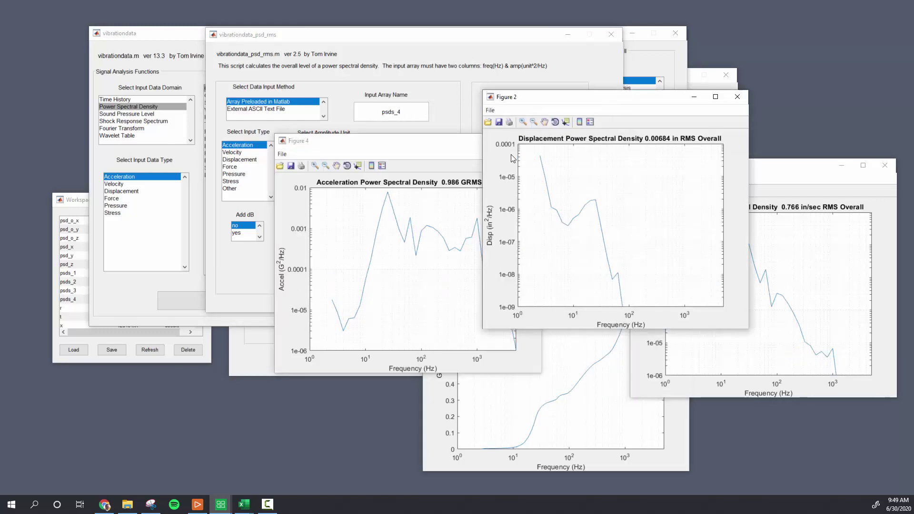
pyautogui.click(531, 53)
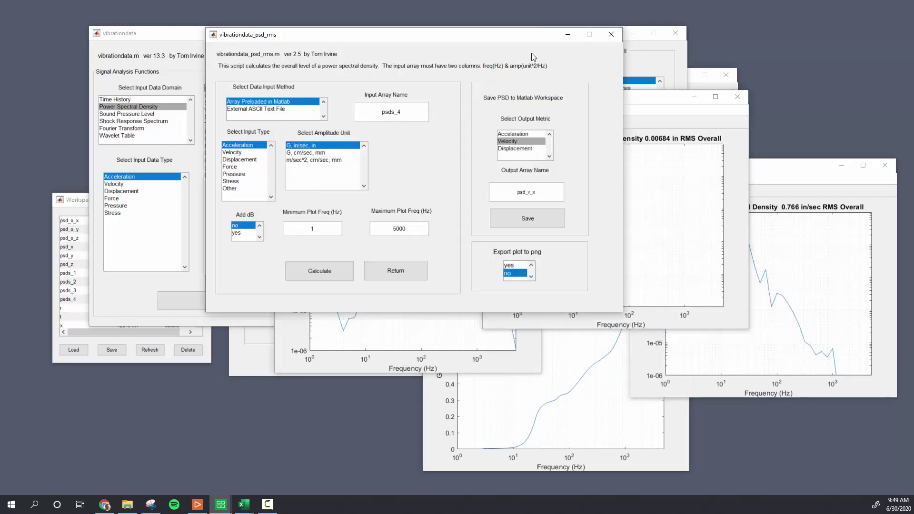
# Step: Save the velocity PSD of psds_4 to the Matlab workspace as psd_v_r
pyautogui.click(546, 194)
pyautogui.press('BackSpace')
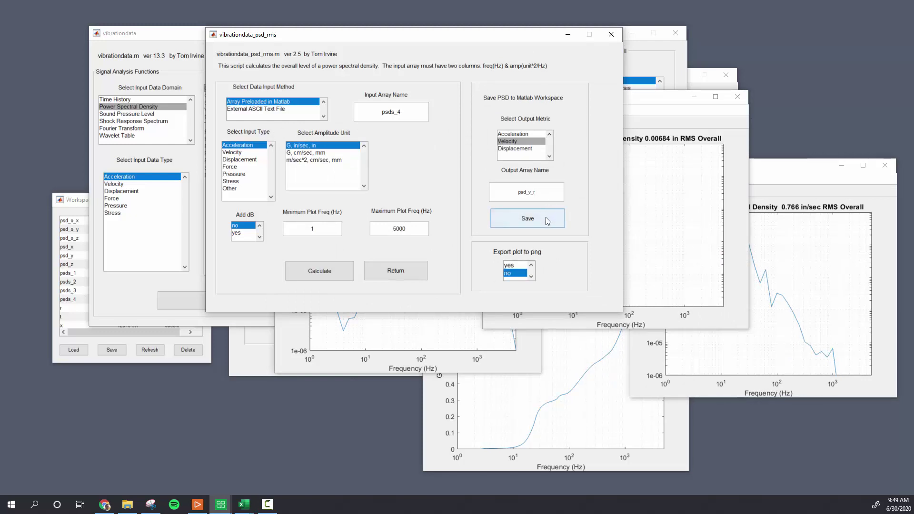
pyautogui.write('r')
pyautogui.click(546, 217)
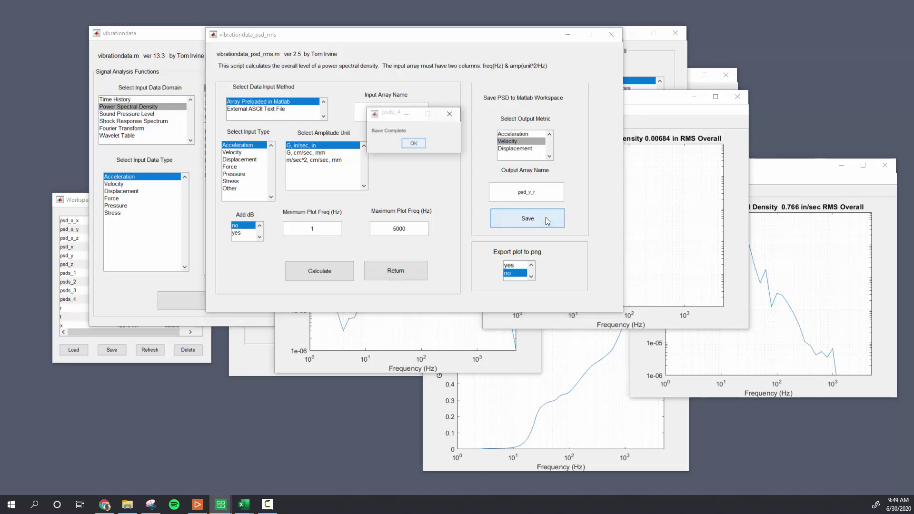
pyautogui.click(406, 144)
# Step: Bring up the plot_multiple_curves window and set the array of curve 1 to psd_x
pyautogui.moveTo(220, 509)
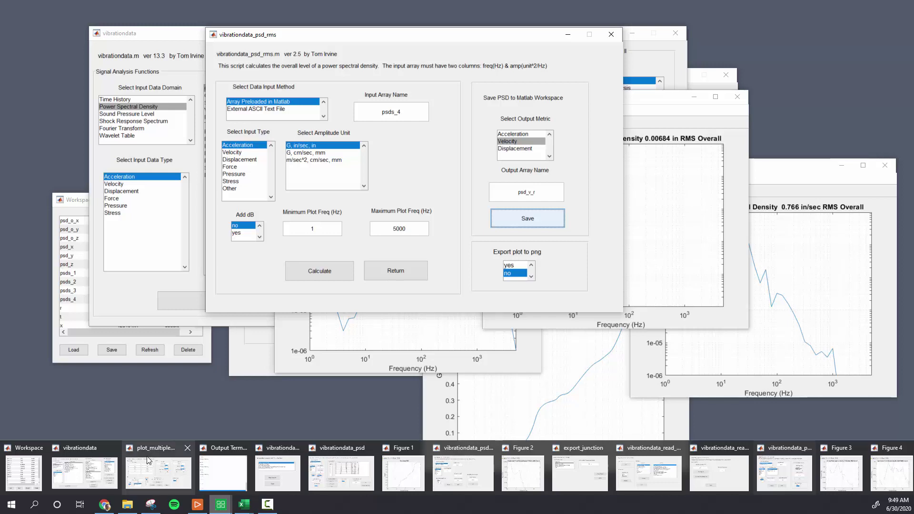
pyautogui.click(159, 473)
pyautogui.moveTo(535, 101); pyautogui.dragTo(651, 155)
pyautogui.click(323, 218)
pyautogui.hotkey('ctrl', 'a')
pyautogui.write('psd_')
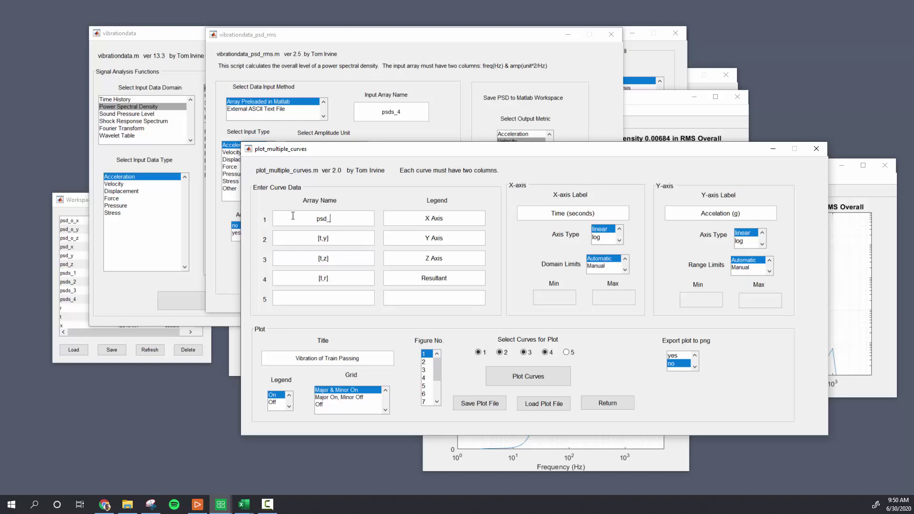
pyautogui.write('x')
# Step: Set the arrays of curves 2, 3 and 4 to psd_y, psd_z and psds_4
pyautogui.hotkey('ctrl', 'a')
pyautogui.hotkey('ctrl', 'c')
pyautogui.press('Tab')
pyautogui.hotkey('ctrl', 'v')
pyautogui.press('Tab')
pyautogui.hotkey('ctrl', 'v')
pyautogui.press('Tab')
pyautogui.hotkey('ctrl', 'v')
pyautogui.click(344, 237)
pyautogui.write('y')
pyautogui.click(350, 258)
pyautogui.press('BackSpace')
pyautogui.write('z')
pyautogui.press('BackSpace')
pyautogui.write('r')
pyautogui.moveTo(345, 278); pyautogui.dragTo(274, 273)
pyautogui.press('BackSpace')
pyautogui.write('psds_4')
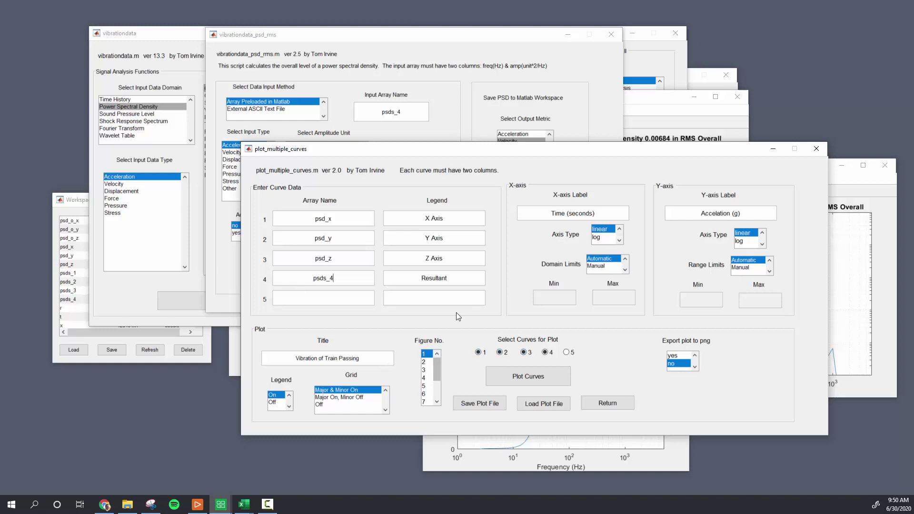
# Step: Title the plot "PSD Vibration of Train Passing" and make the X-axis logarithmic with the label "Frequency (Hz)"
pyautogui.click(295, 358)
pyautogui.write('PSD')
pyautogui.click(595, 236)
pyautogui.press('Tab')
pyautogui.write('Frequency (Hz)')
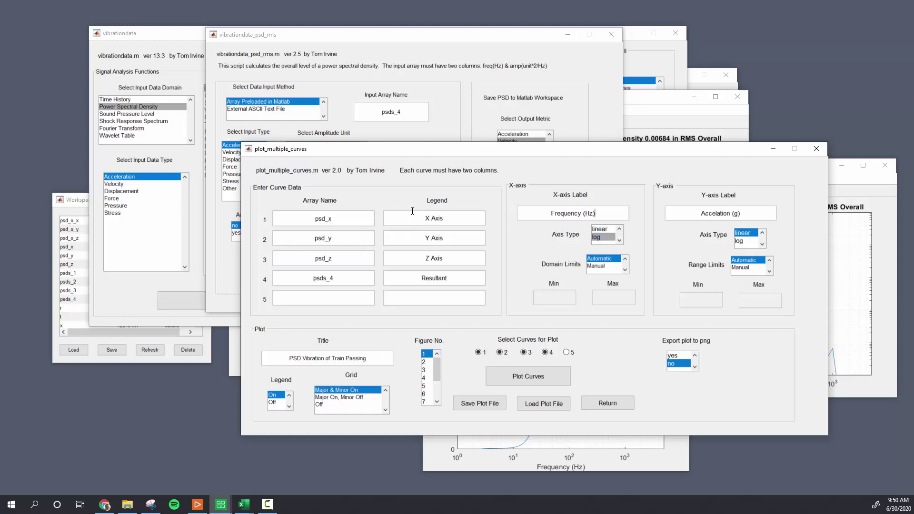
# Step: Label the Y-axis "Acceleration (g^2/Hz)" and set its type to log
pyautogui.click(720, 213)
pyautogui.write('er')
pyautogui.write('^2/Hz')
pyautogui.click(745, 242)
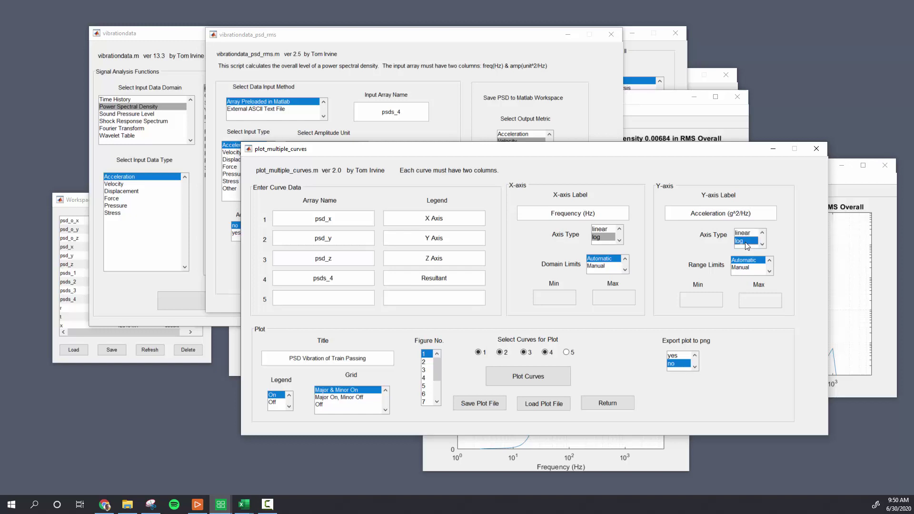
# Step: Exclude curve 4 from the selection and plot curves 1 to 3
pyautogui.click(523, 353)
pyautogui.click(545, 353)
pyautogui.click(525, 352)
pyautogui.click(528, 376)
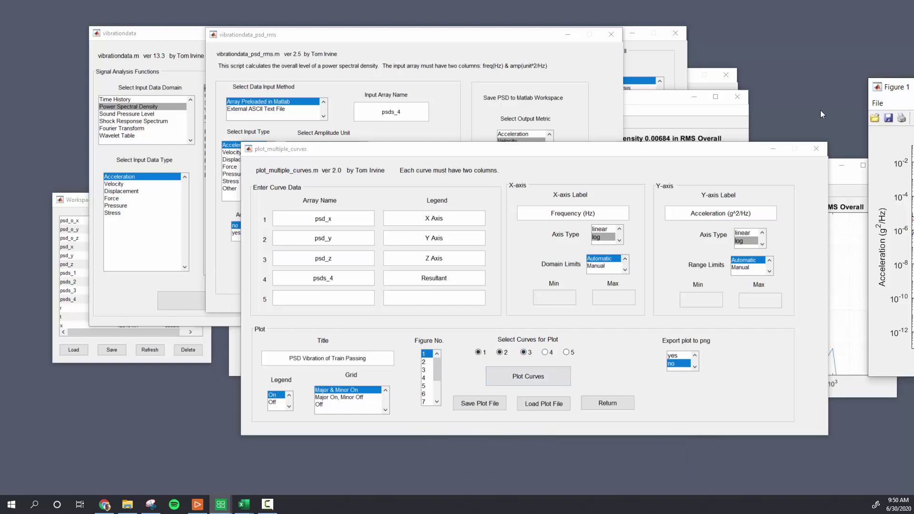
# Step: Save the three-axis PSD figure to the Desktop as the PNG file psd-messy
pyautogui.click(453, 110)
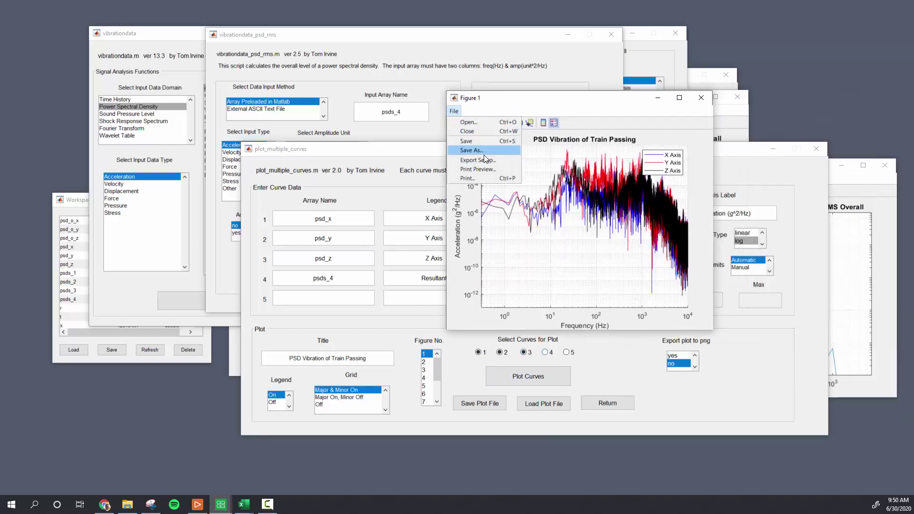
pyautogui.click(484, 151)
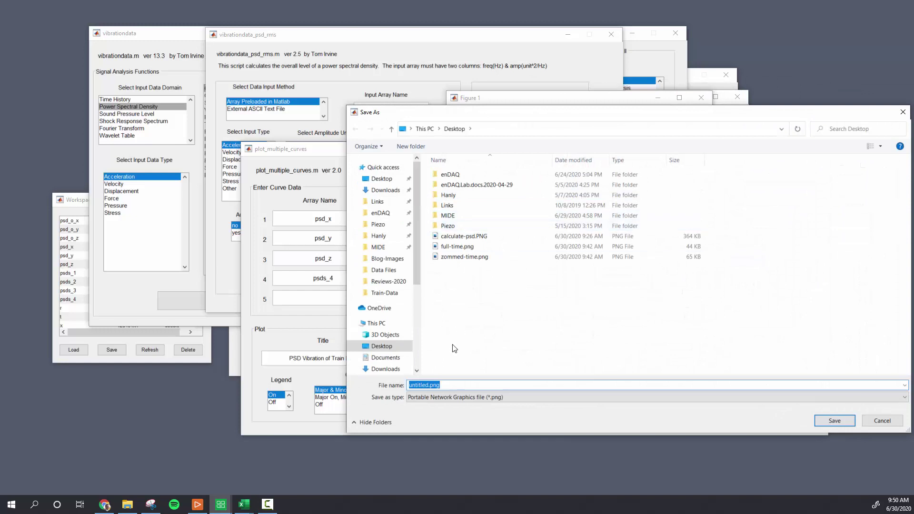
pyautogui.write('psd-')
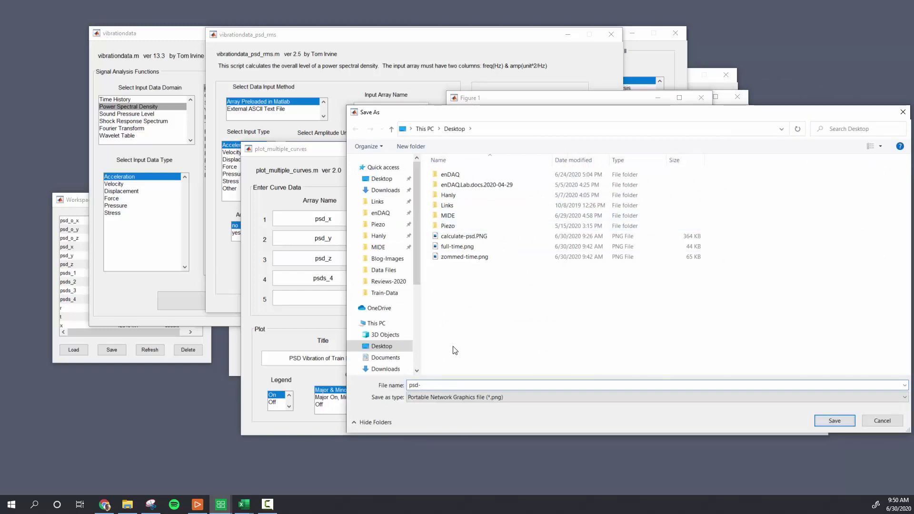
pyautogui.write('train')
pyautogui.press('Return')
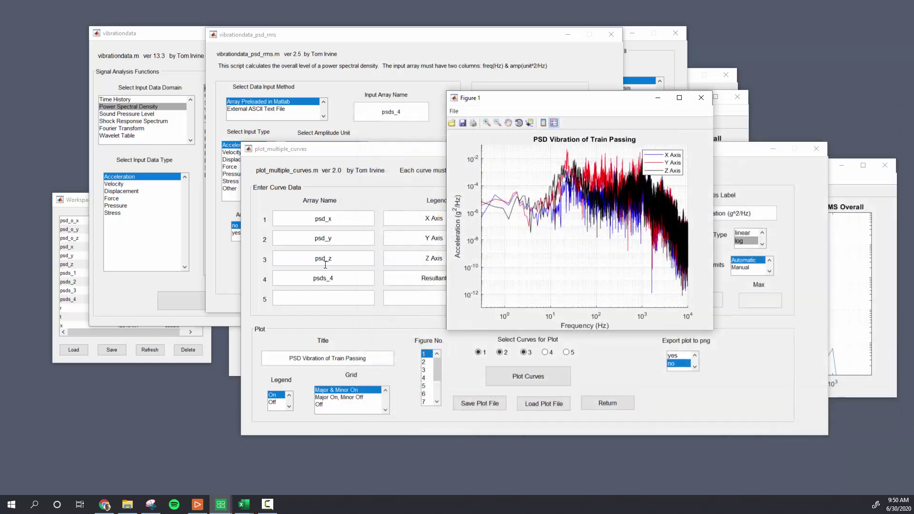
# Step: Change the arrays of curves 1, 2 and 3 to psds_1, psds_2 and psds_3
pyautogui.click(348, 237)
pyautogui.click(359, 219)
pyautogui.press('BackSpace')
pyautogui.press('BackSpace')
pyautogui.write('s_1')
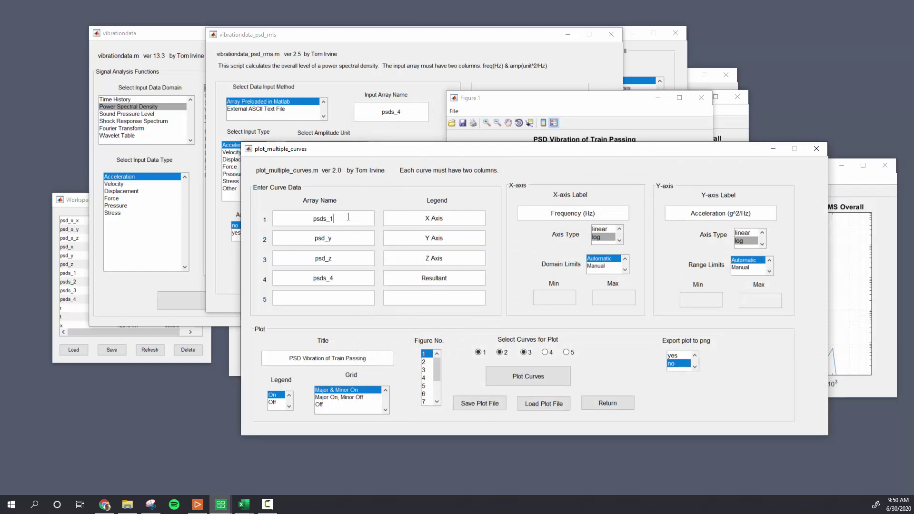
pyautogui.press('Return')
pyautogui.doubleClick(351, 240)
pyautogui.hotkey('ctrl', 'v')
pyautogui.doubleClick(330, 258)
pyautogui.hotkey('ctrl', 'v')
pyautogui.press('BackSpace')
pyautogui.write('3')
pyautogui.click(347, 240)
pyautogui.press('BackSpace')
pyautogui.write('2')
# Step: Include the Resultant curve 4 in the selection and plot all four curves
pyautogui.click(545, 352)
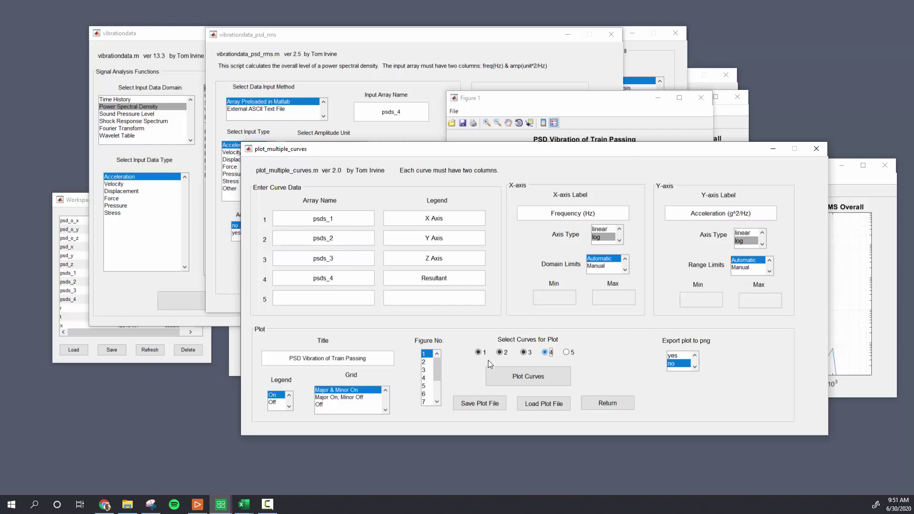
pyautogui.click(532, 380)
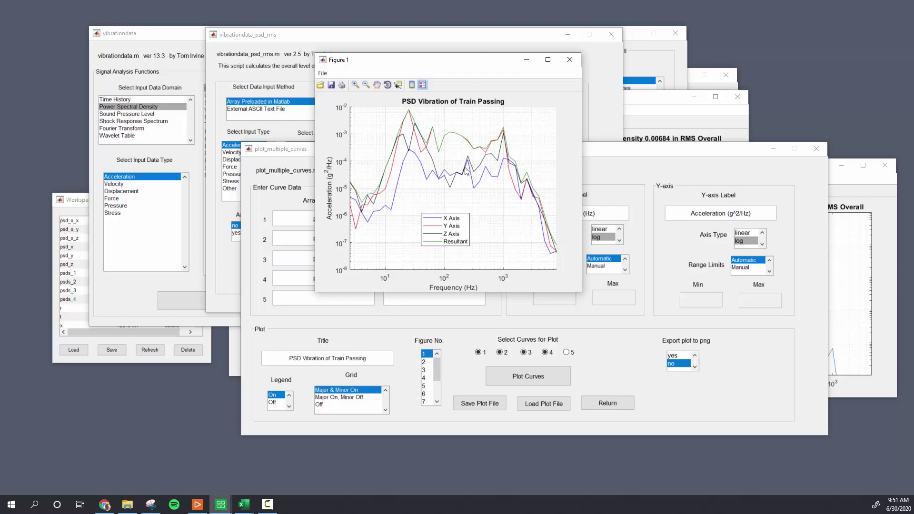
# Step: Save the four-curve PSD figure to the Desktop as the PNG file psd_octave
pyautogui.click(322, 73)
pyautogui.click(322, 72)
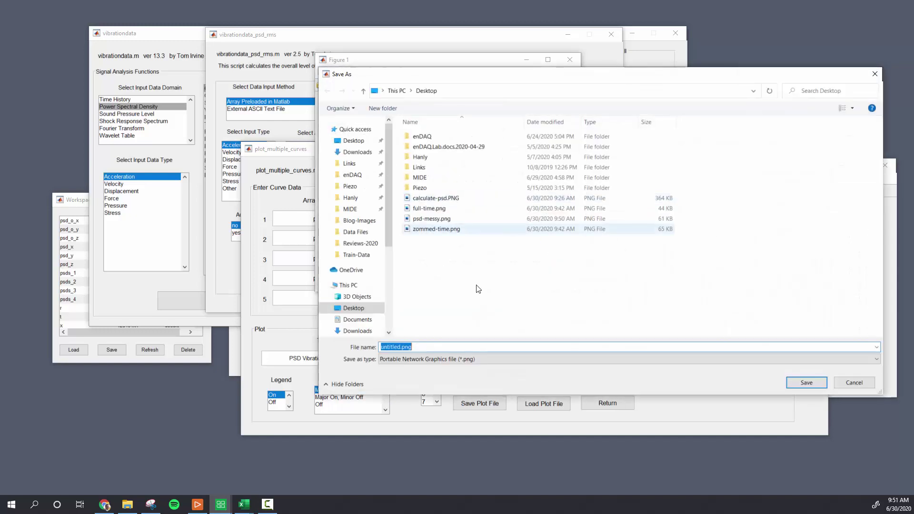
pyautogui.write('psd')
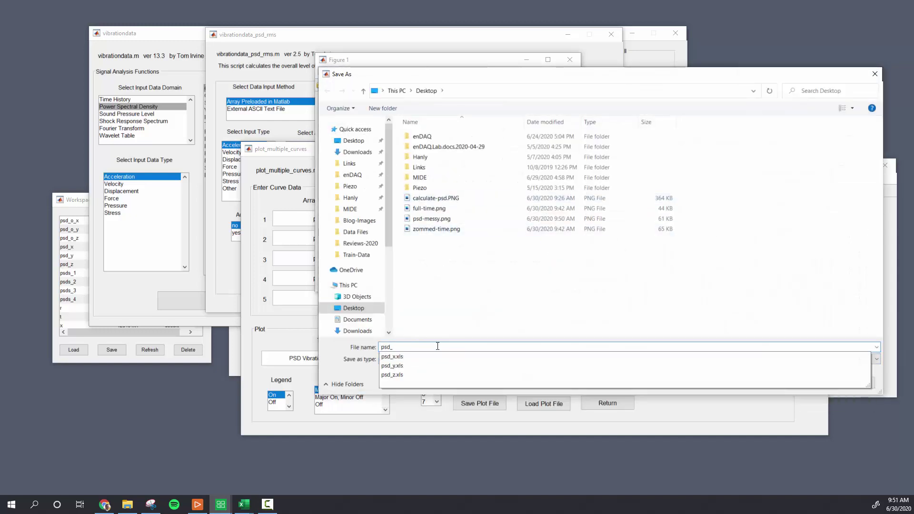
pyautogui.write('_octave')
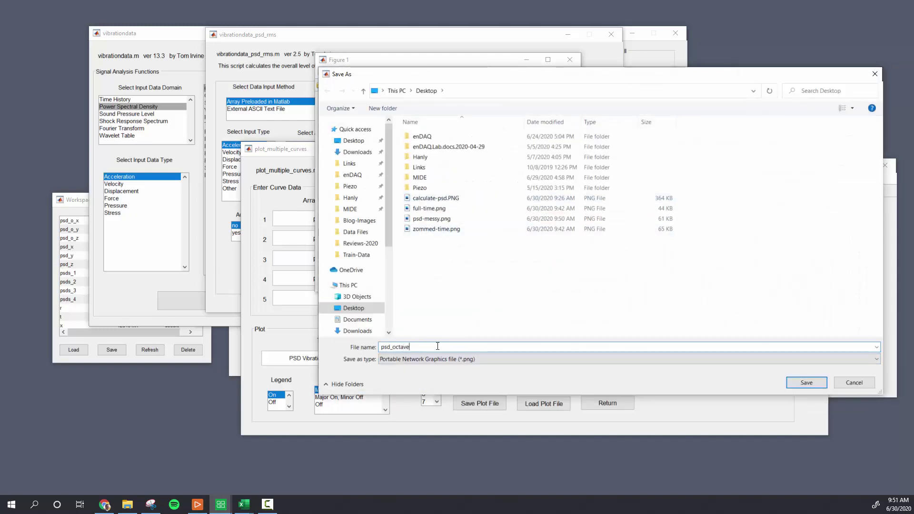
pyautogui.click(806, 382)
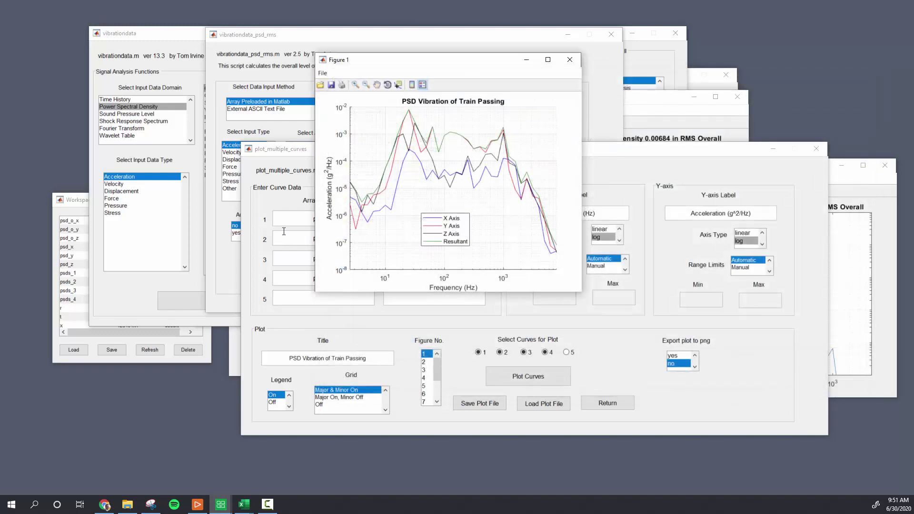
# Step: Return to the plot_multiple_curves window and change the array of curve 1 to psd_v_x
pyautogui.click(291, 177)
pyautogui.click(325, 221)
pyautogui.press('BackSpace')
pyautogui.write('_v_1')
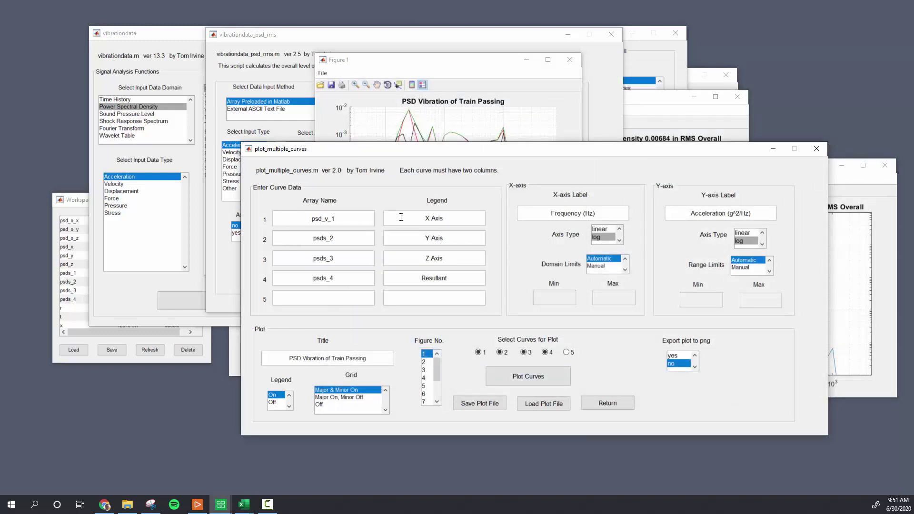
pyautogui.press('Delete')
pyautogui.press('Delete')
pyautogui.write('x')
pyautogui.press('BackSpace')
pyautogui.write('_x')
# Step: Set the arrays of curves 2, 3 and 4 to psd_v_y, psd_v_z and psd_v_r
pyautogui.moveTo(335, 219); pyautogui.dragTo(304, 219)
pyautogui.hotkey('ctrl', 'c')
pyautogui.doubleClick(371, 239)
pyautogui.hotkey('ctrl', 'v')
pyautogui.click(272, 259)
pyautogui.doubleClick(336, 257)
pyautogui.hotkey('ctrl', 'v')
pyautogui.press('Tab')
pyautogui.hotkey('ctrl', 'v')
pyautogui.press('BackSpace')
pyautogui.write('r')
pyautogui.press('BackSpace')
pyautogui.write('z')
pyautogui.press('BackSpace')
pyautogui.write('y')
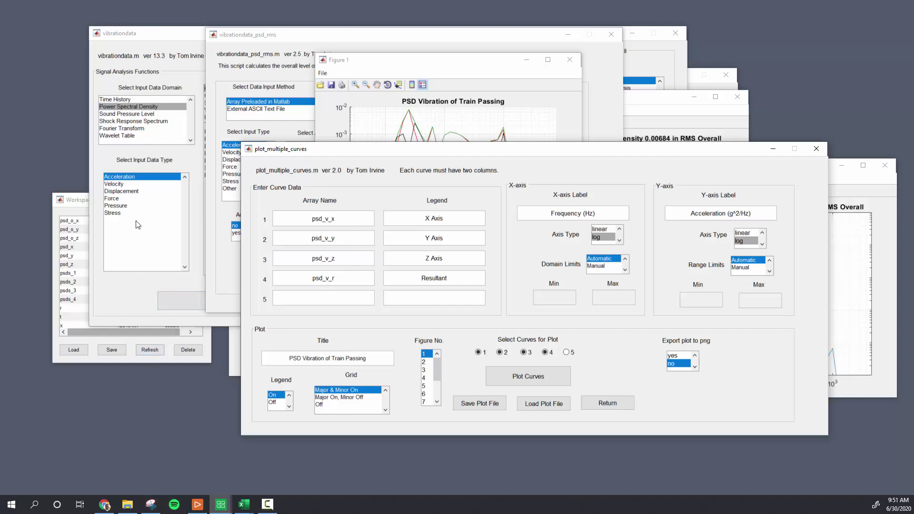
# Step: Check the vibrationdata_psd_rms window and replace the word Acceleration with Velocity in the plot's Y-axis label
pyautogui.click(239, 65)
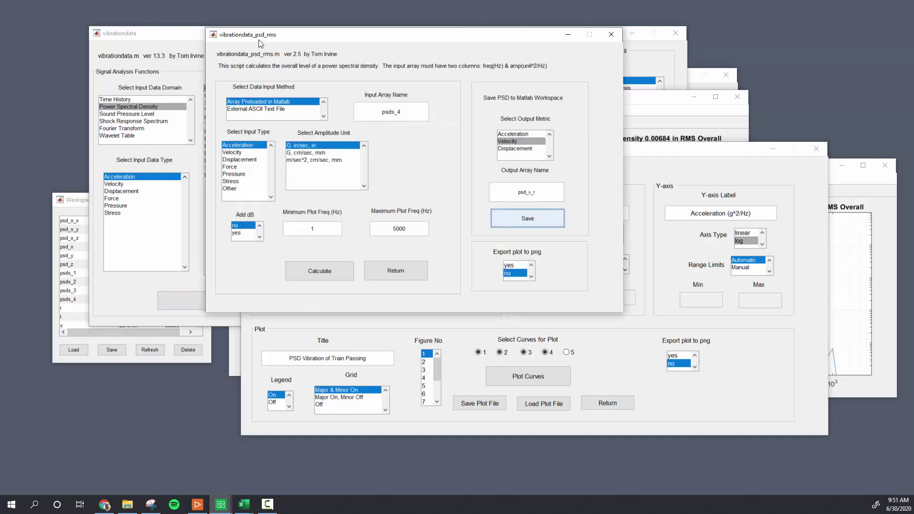
pyautogui.click(741, 162)
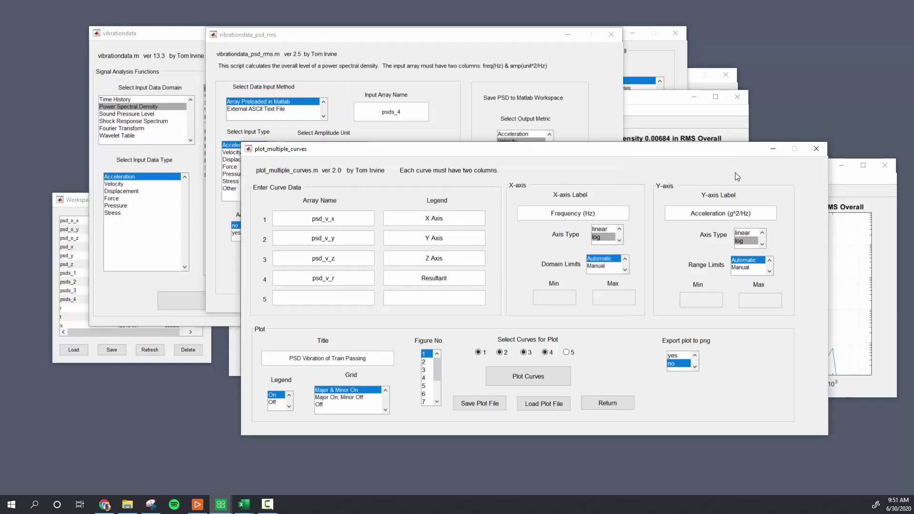
pyautogui.doubleClick(709, 213)
pyautogui.write('Velocity')
pyautogui.click(727, 213)
# Step: Bring up the Velocity Power Spectral Density figure to check its Y-axis units and return to the plot_multiple_curves window
pyautogui.click(676, 119)
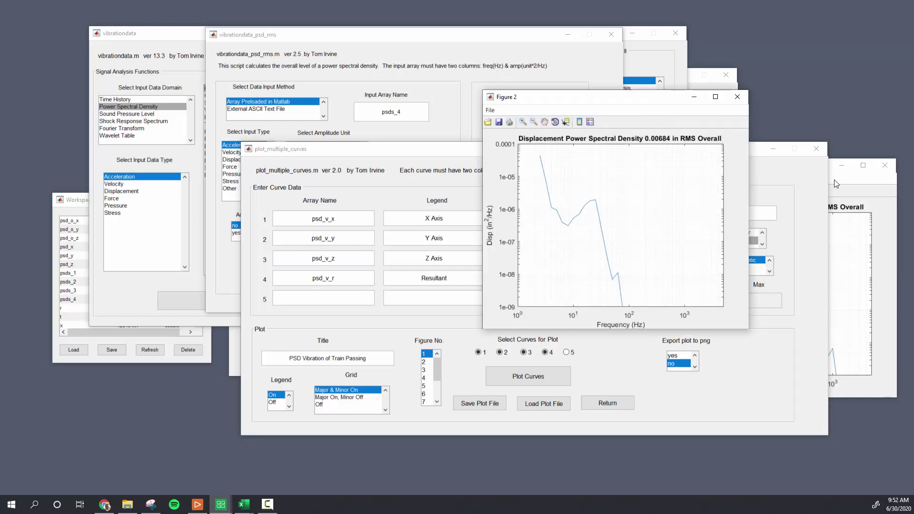
pyautogui.click(781, 180)
pyautogui.click(611, 110)
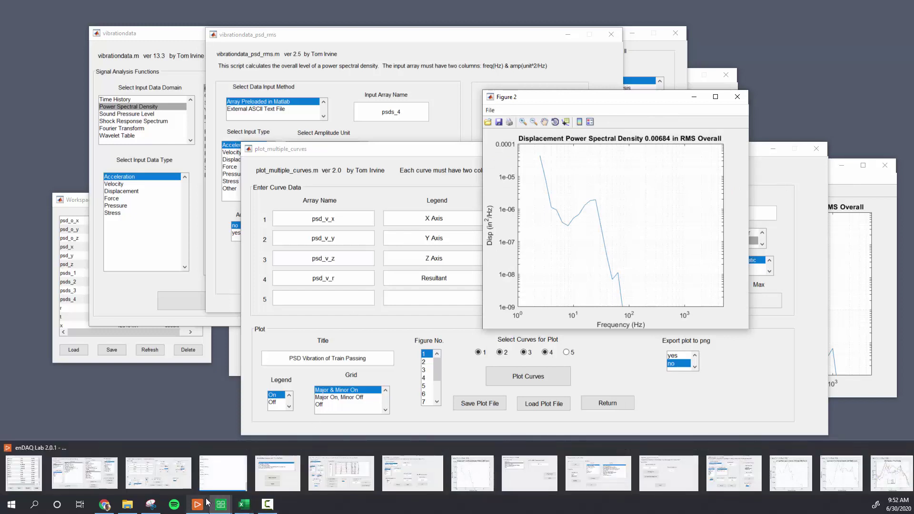
pyautogui.moveTo(152, 504)
pyautogui.moveTo(221, 508)
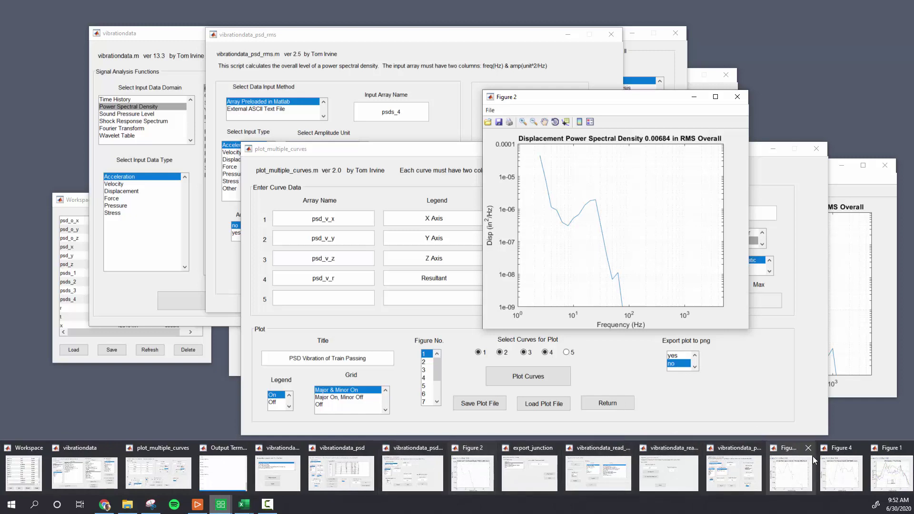
pyautogui.moveTo(803, 477)
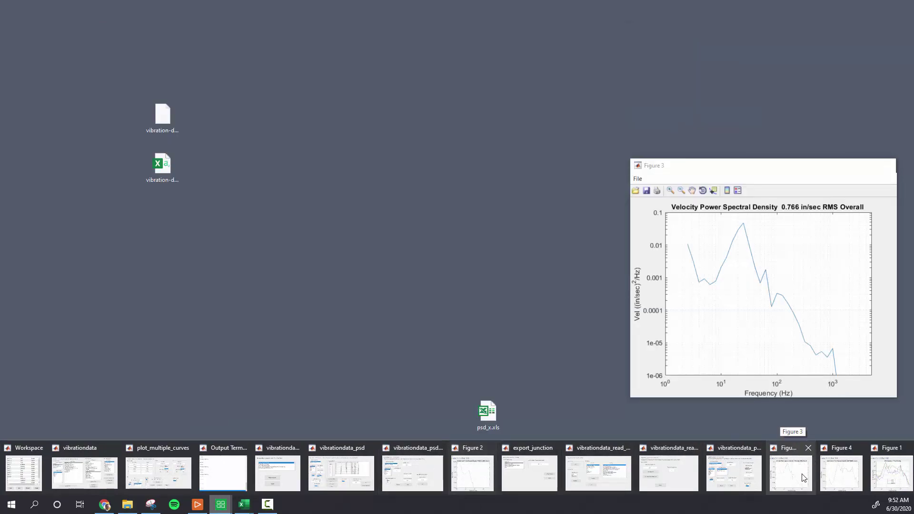
pyautogui.click(804, 477)
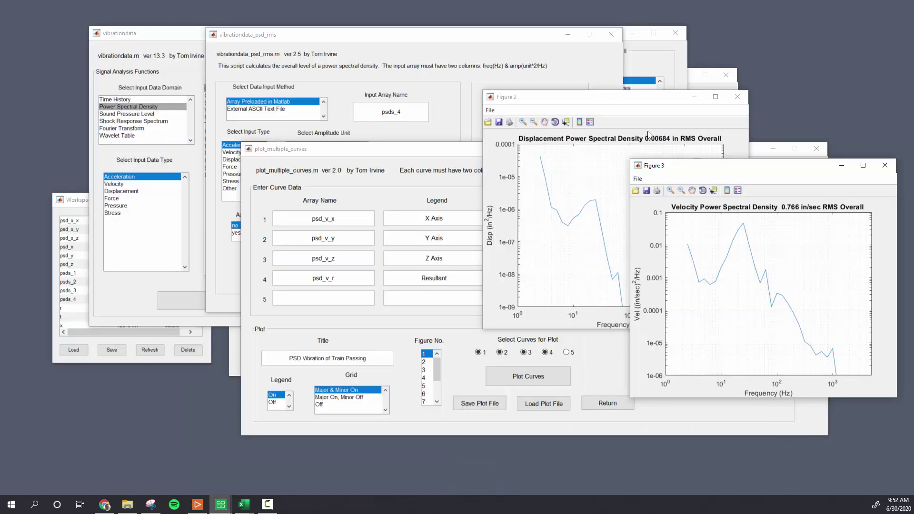
pyautogui.click(613, 381)
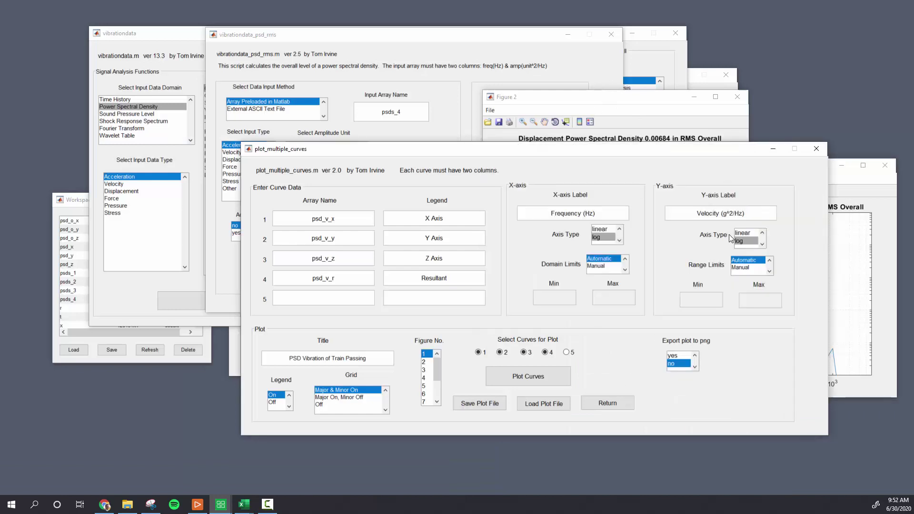
# Step: Set the Y-axis label to "Velocity ((in/s)^2/Hz)" and try to plot the four velocity curves
pyautogui.click(728, 213)
pyautogui.press('Delete')
pyautogui.write('(in/s)')
pyautogui.press('Right')
pyautogui.press('Right')
pyautogui.click(545, 377)
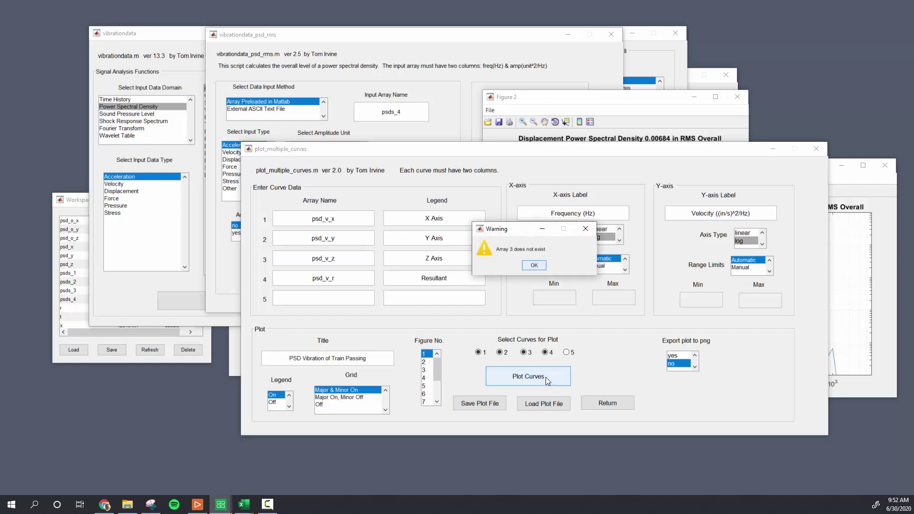
# Step: Dismiss the missing-array warning and try to calculate the overall levels of input array psds_z in vibrationdata_psd_rms
pyautogui.click(534, 266)
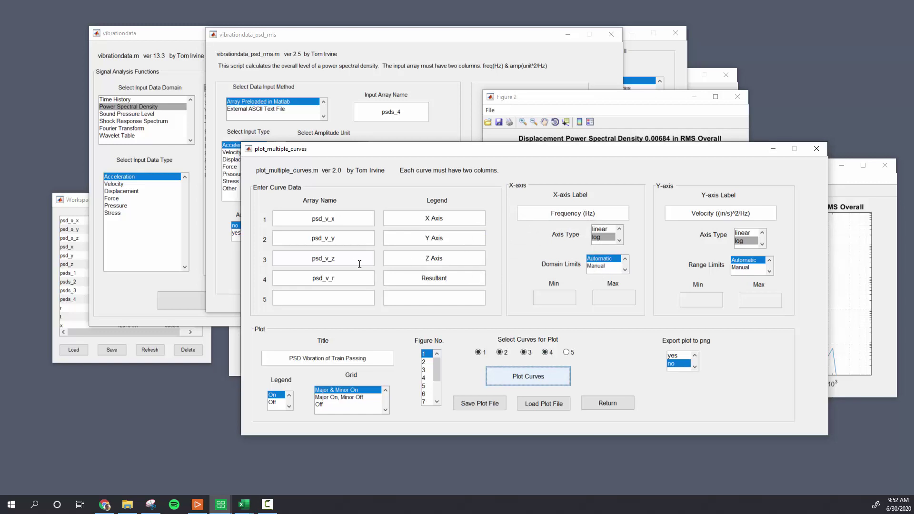
pyautogui.click(427, 103)
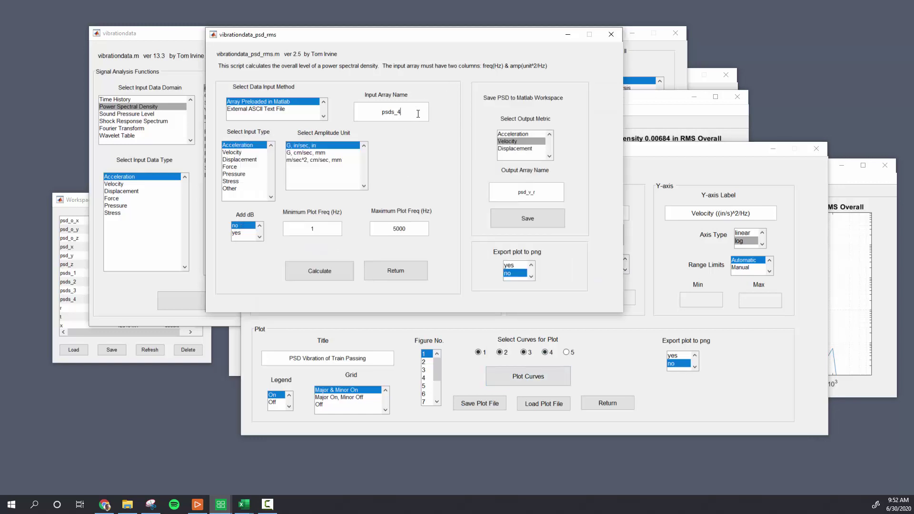
pyautogui.press('BackSpace')
pyautogui.click(321, 269)
pyautogui.click(413, 147)
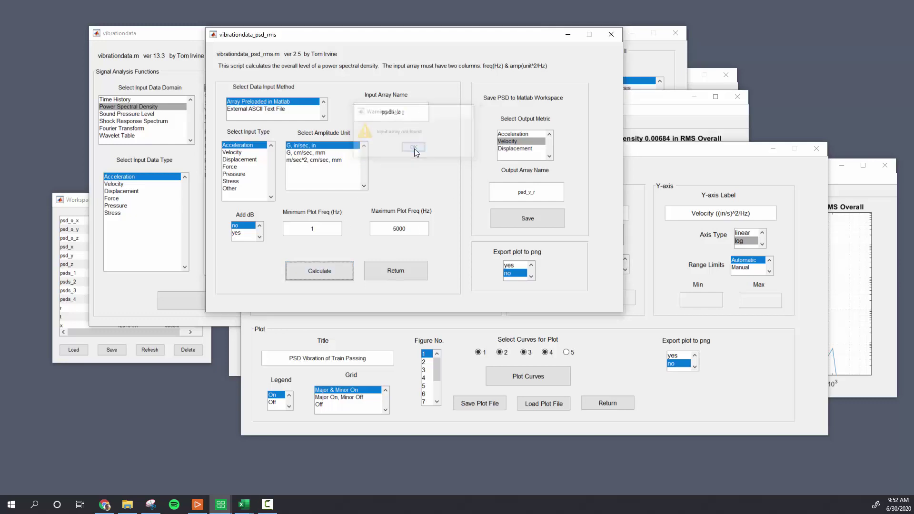
# Step: Calculate the overall levels of input array psds_3 and save its velocity PSD to the Matlab workspace as psd_v_z
pyautogui.click(403, 113)
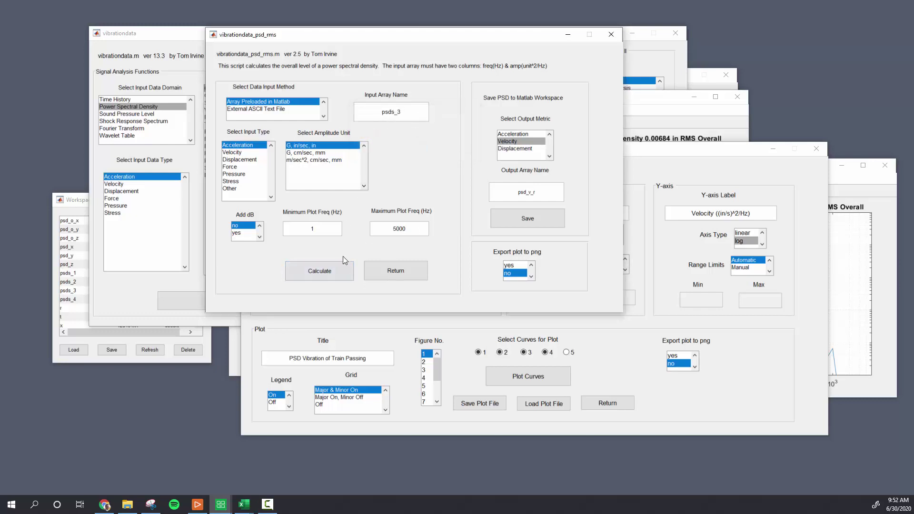
pyautogui.click(335, 270)
pyautogui.click(308, 61)
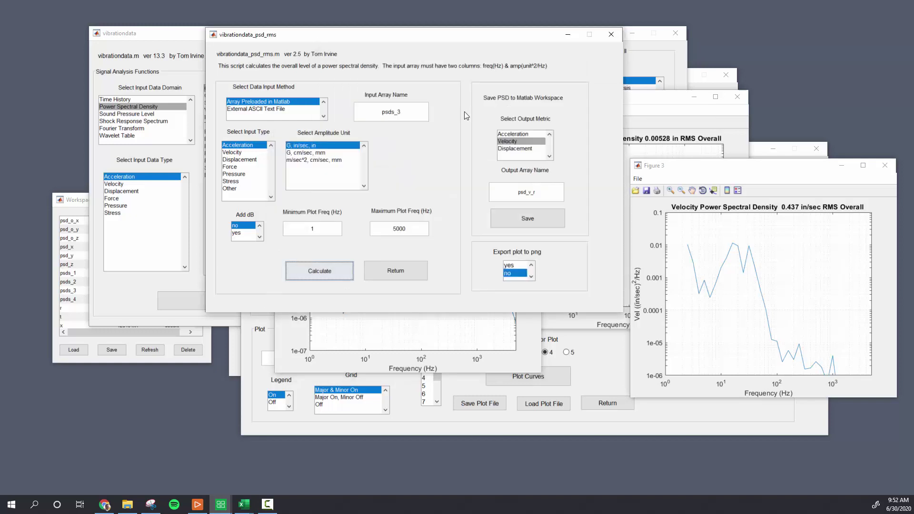
pyautogui.click(555, 193)
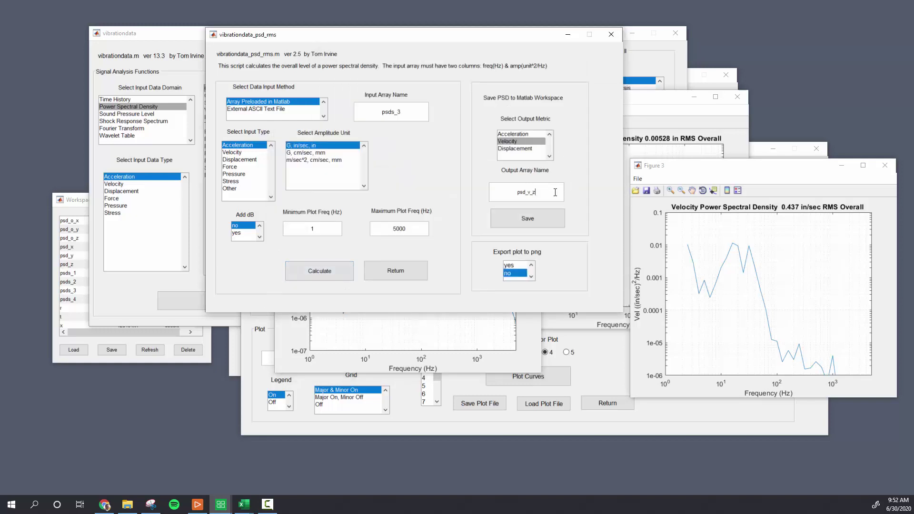
pyautogui.click(541, 224)
pyautogui.click(421, 143)
# Step: Return to plot_multiple_curves, plot the four velocity PSD curves and move the resulting figure into clear view
pyautogui.click(623, 367)
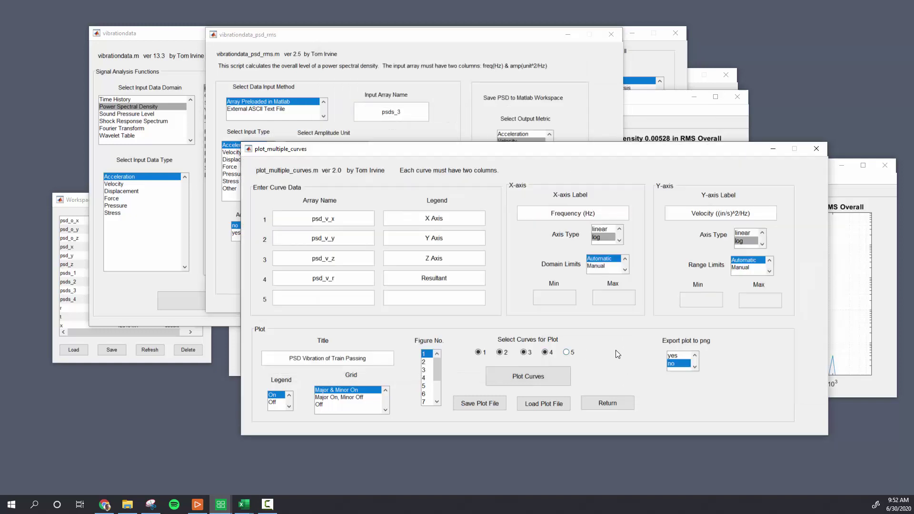
pyautogui.click(546, 378)
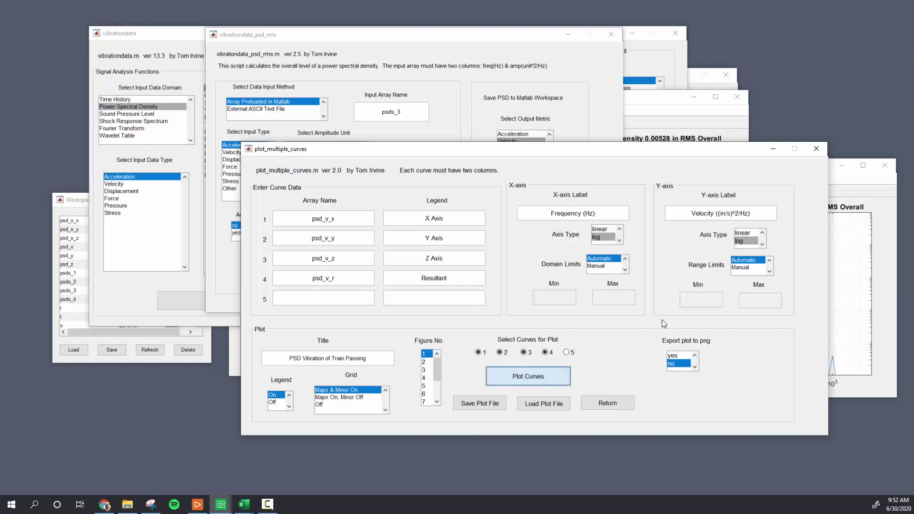
pyautogui.moveTo(876, 119); pyautogui.dragTo(426, 53)
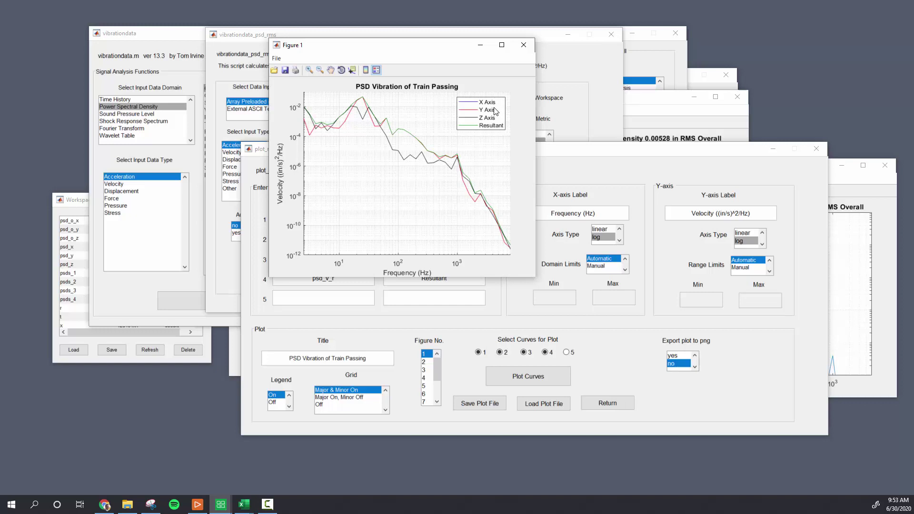
# Step: Save the velocity PSD comparison figure to the Desktop as a PNG named psd-velocity
pyautogui.click(276, 58)
pyautogui.click(307, 108)
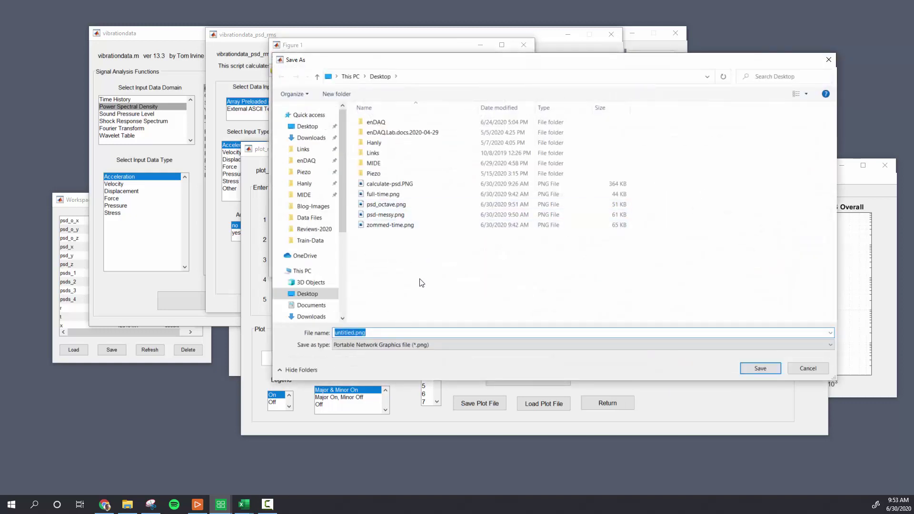
pyautogui.write('psd')
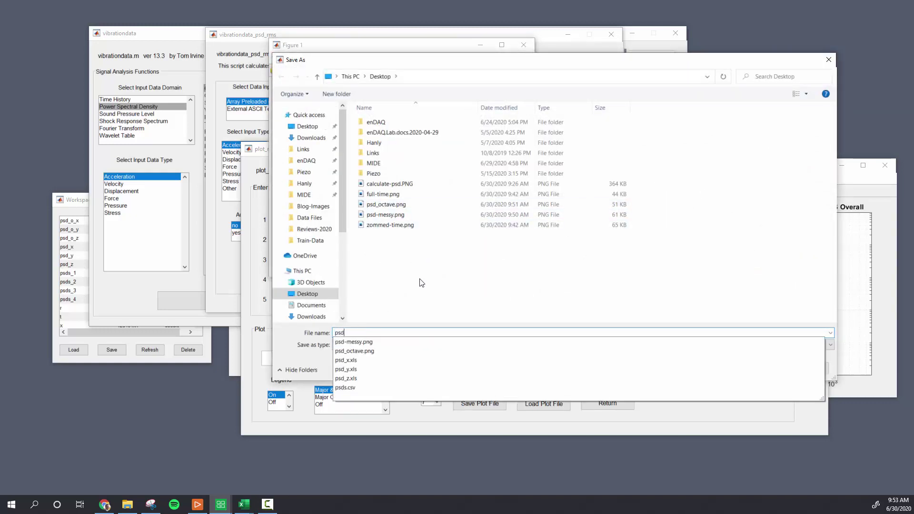
pyautogui.write('-velo')
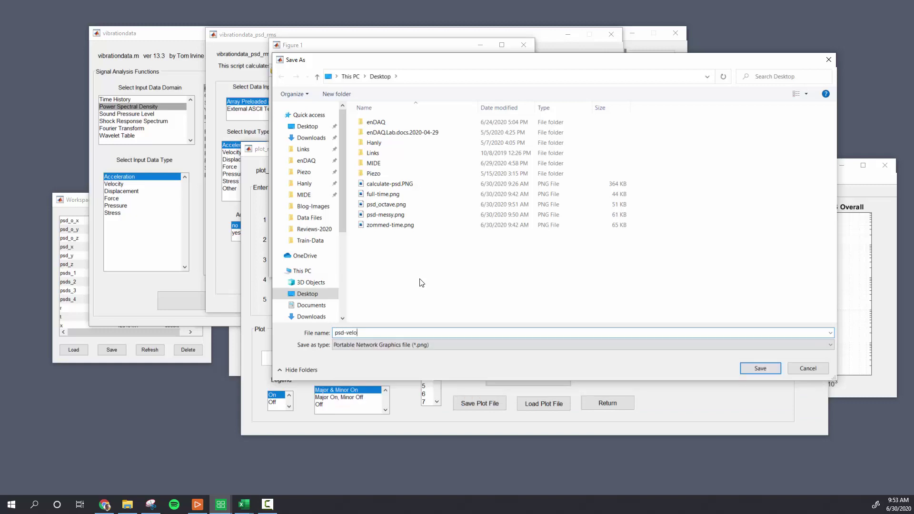
pyautogui.write('city')
pyautogui.click(759, 369)
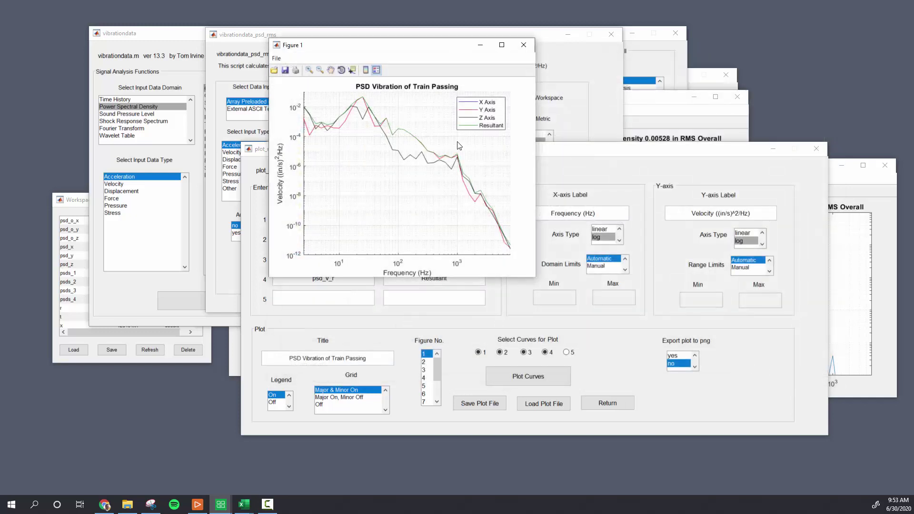